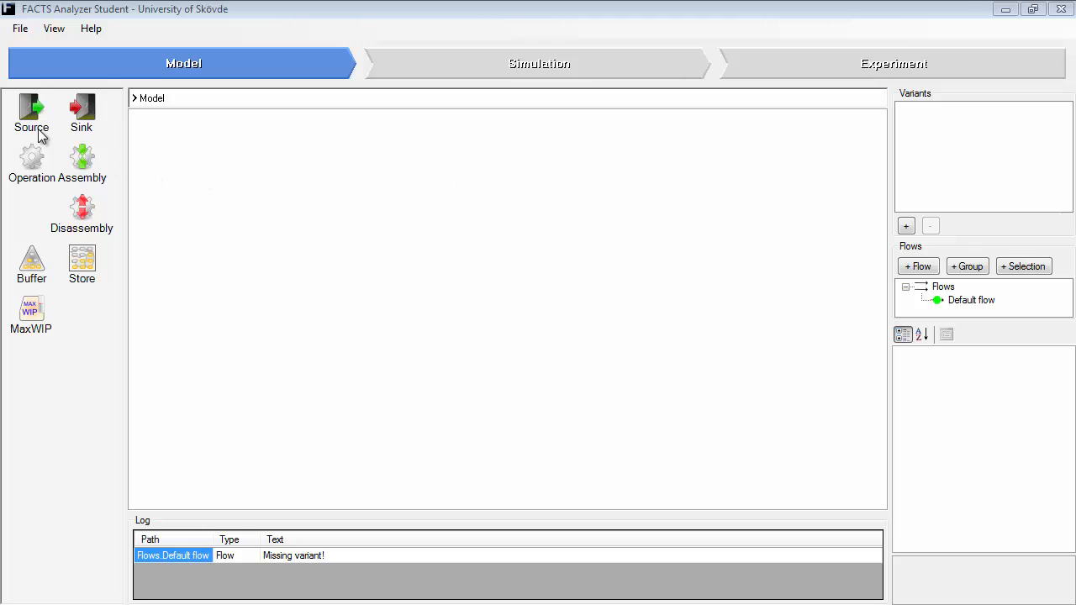
- Place a Source in the empty model and expand its creation settings to view the available creation types
drag(31, 113, 286, 244)
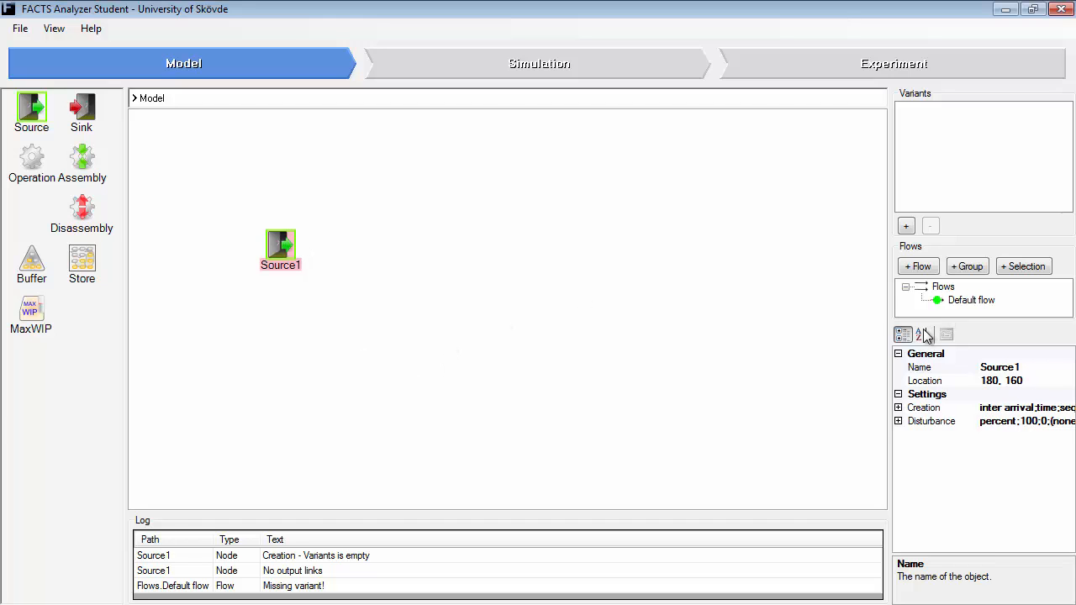
click(897, 408)
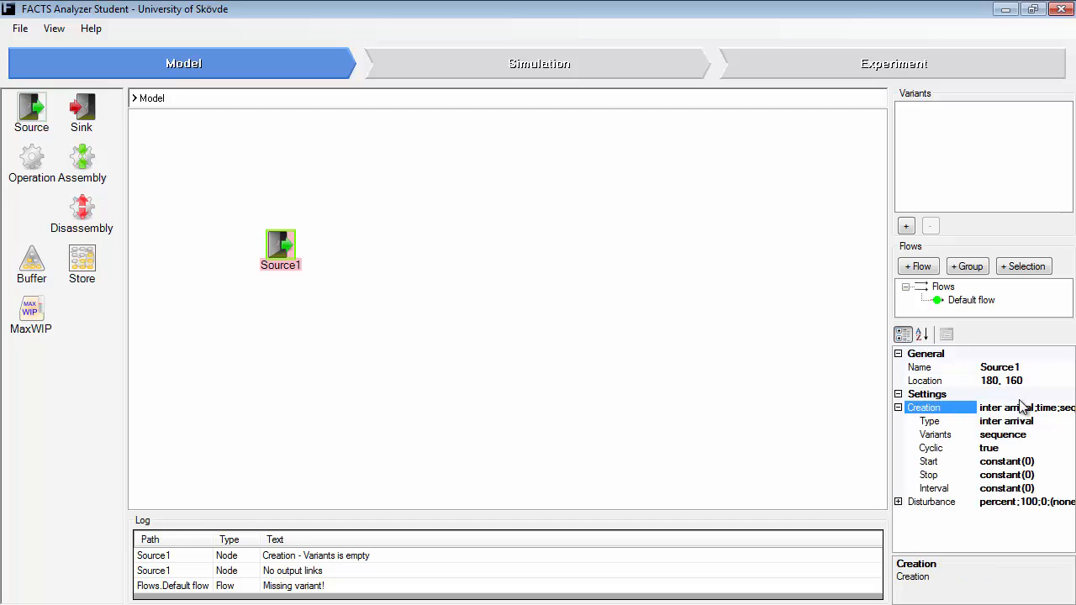
click(966, 423)
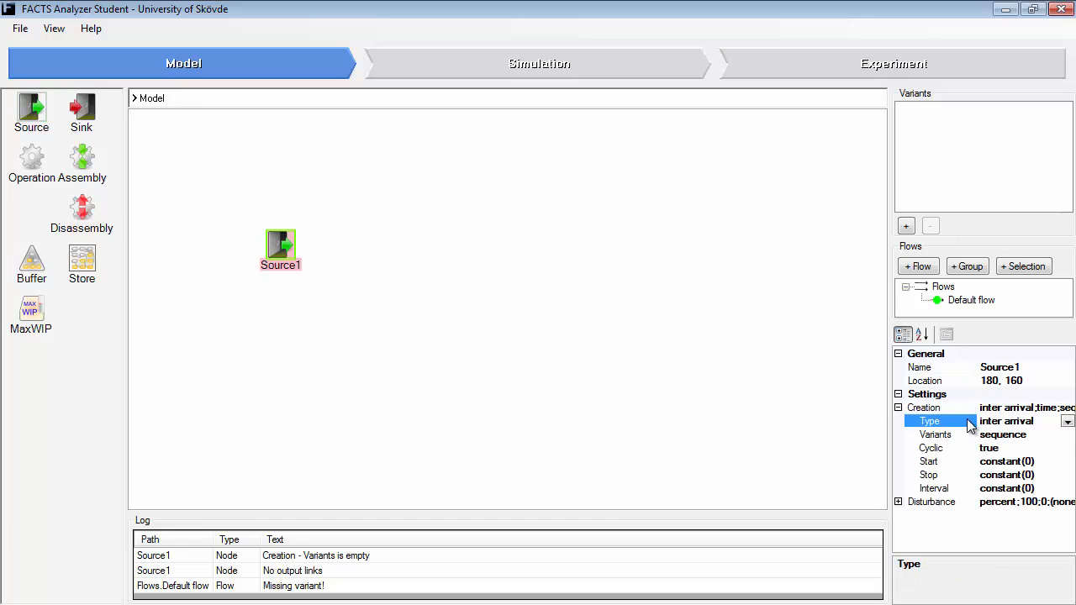
click(1068, 425)
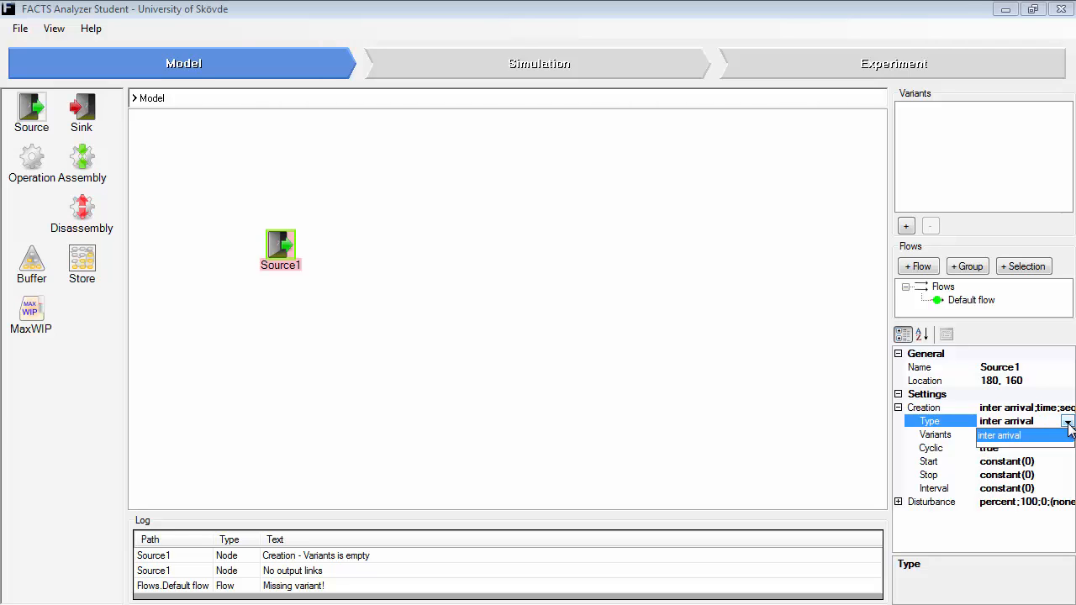
click(1066, 423)
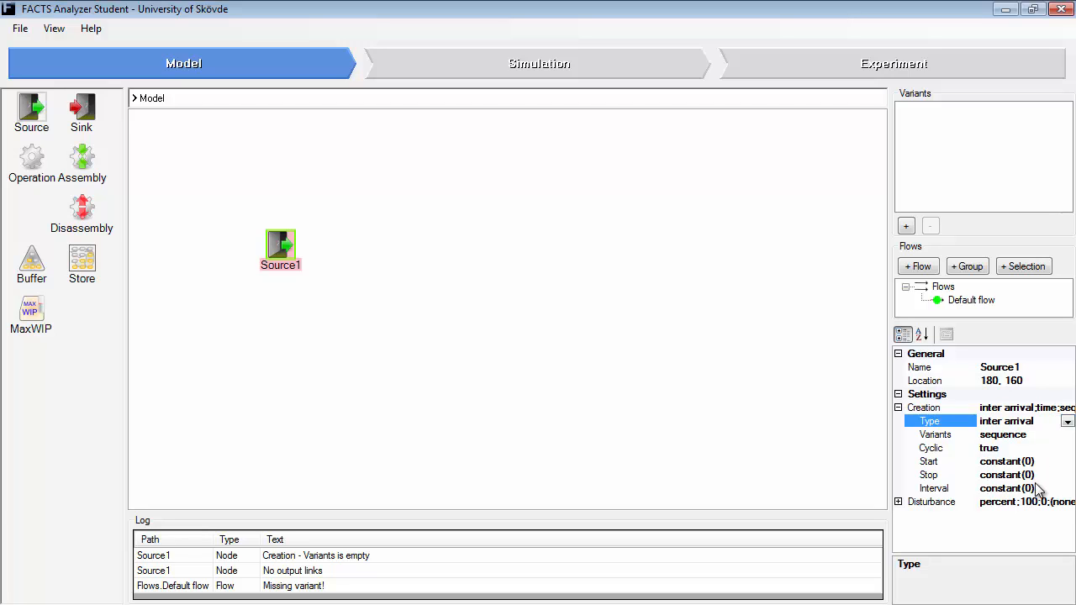
- Set the Source's creation interval to a constant distribution with value 3600
click(942, 489)
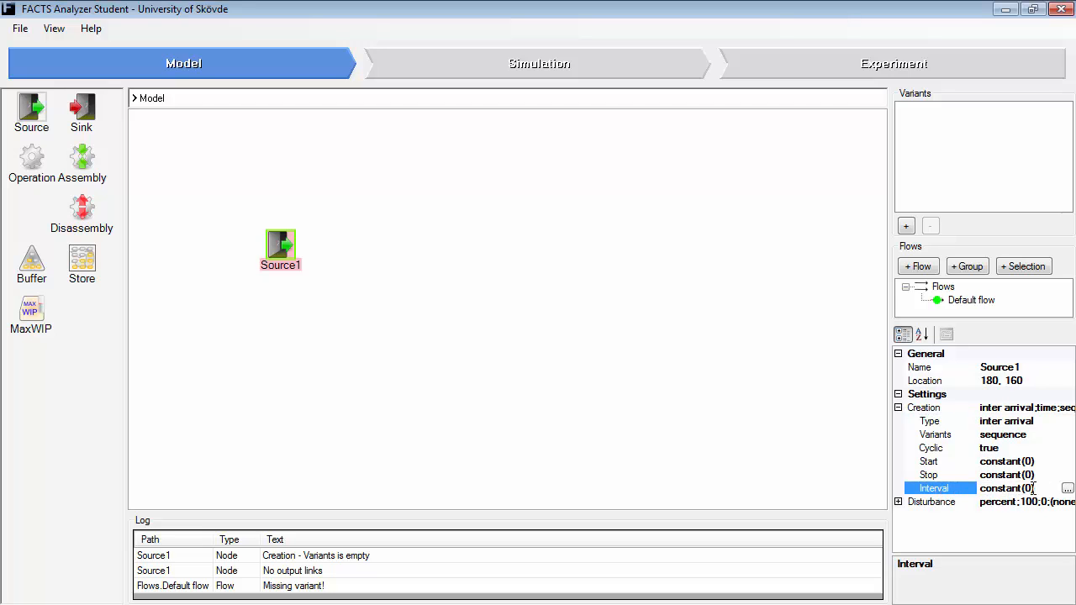
drag(1041, 489, 980, 490)
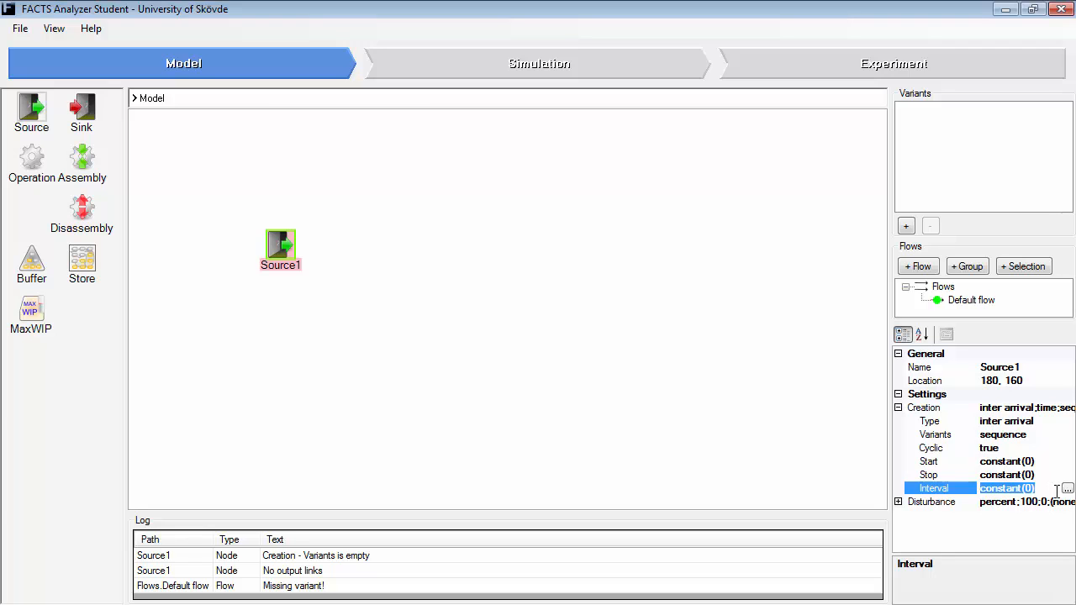
click(1068, 488)
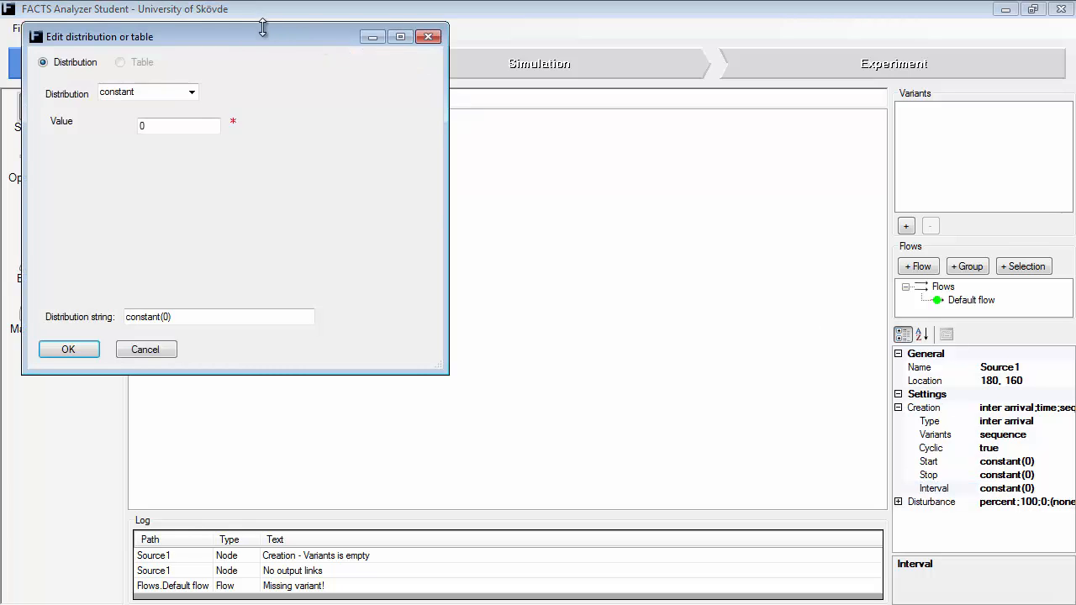
drag(263, 27, 582, 130)
double_click(484, 233)
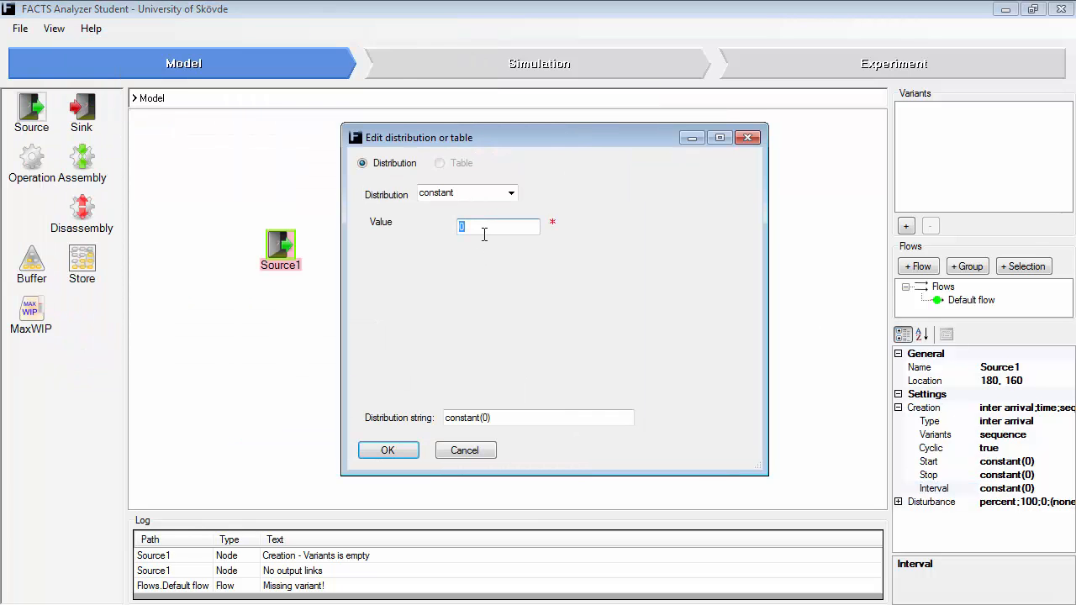
text(3600)
click(401, 453)
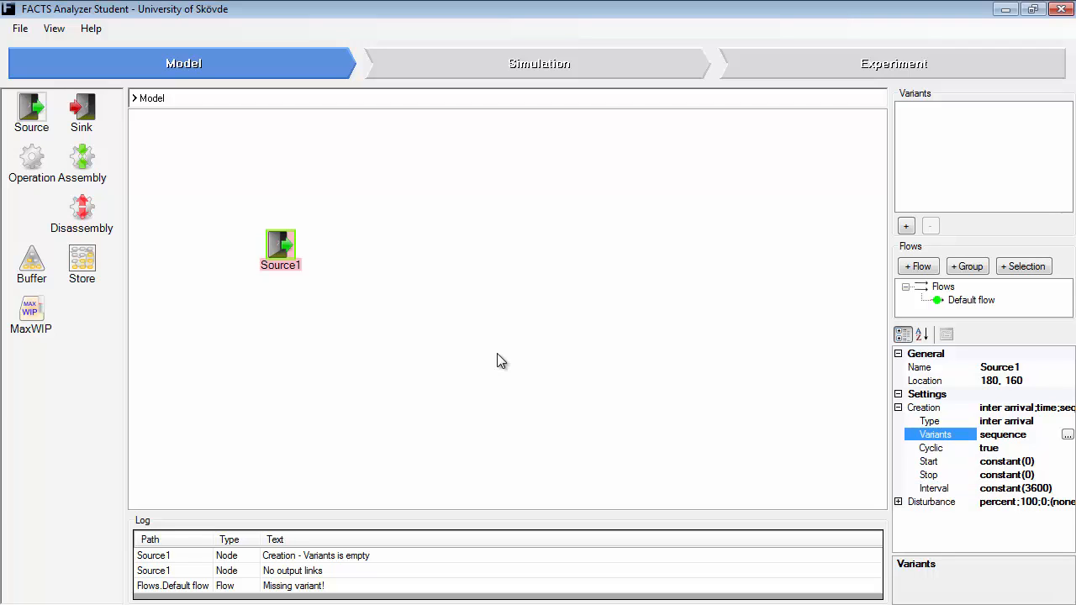
- Create two new variants named VarA and VarB
click(906, 227)
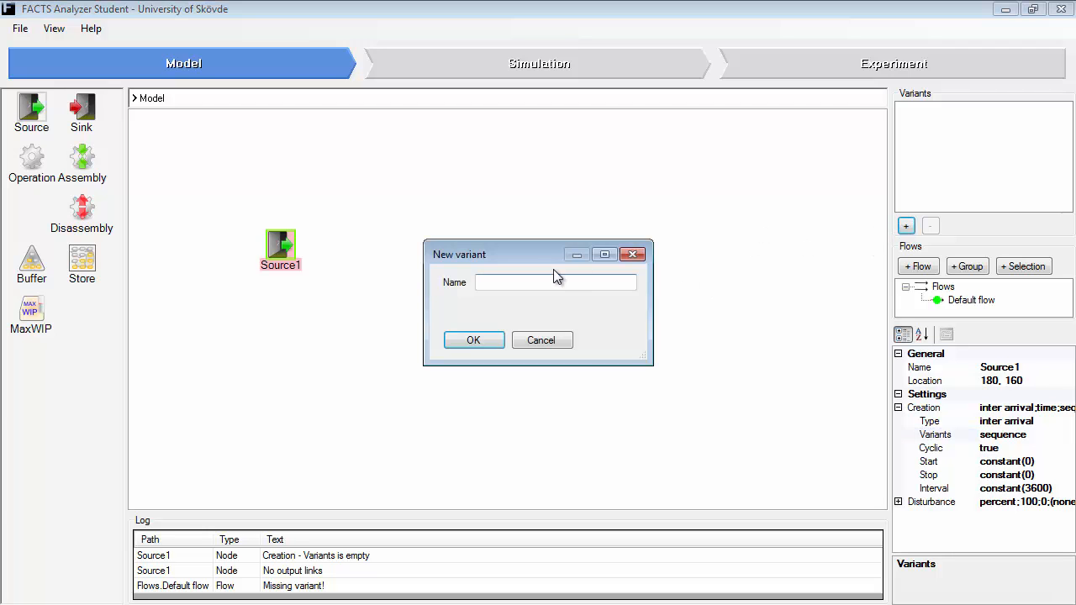
text(VarA)
key(Return)
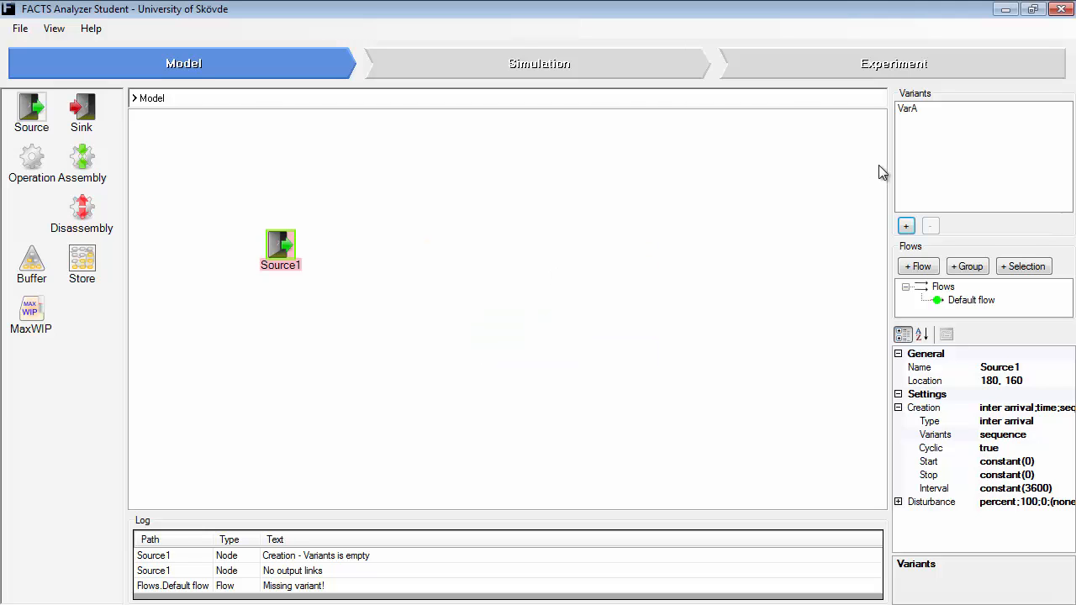
click(906, 226)
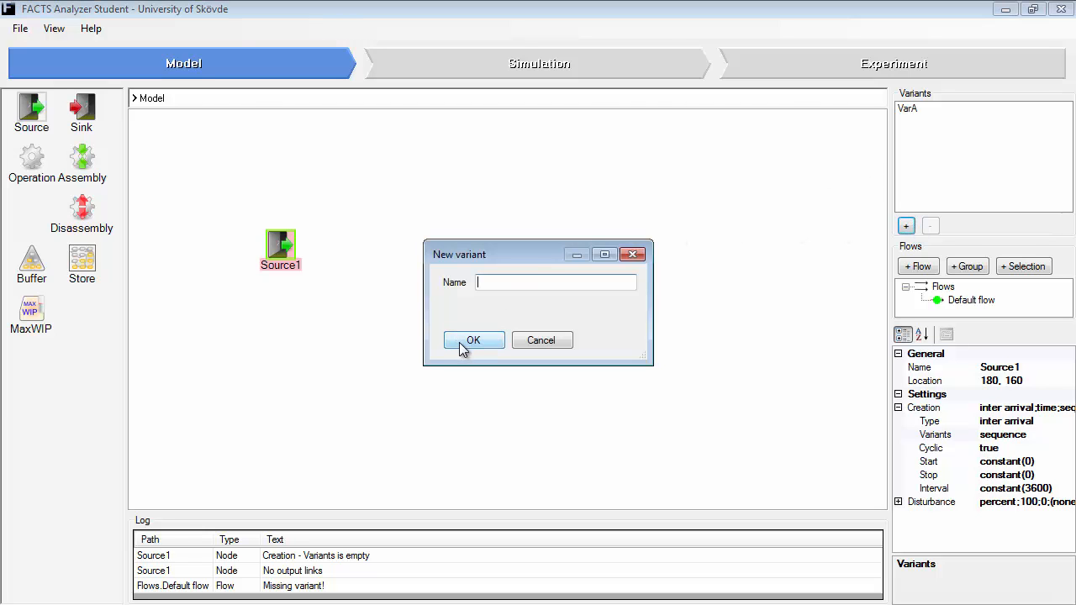
text(VarB)
click(471, 341)
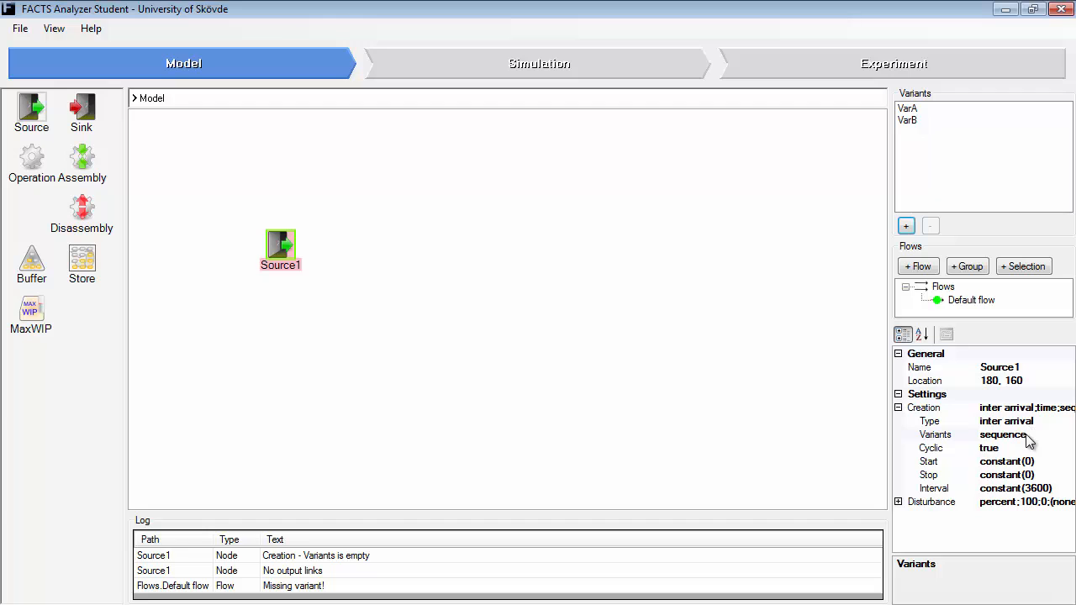
- Add VarA and VarB, in that order, to the Source's variant creation sequence
click(933, 437)
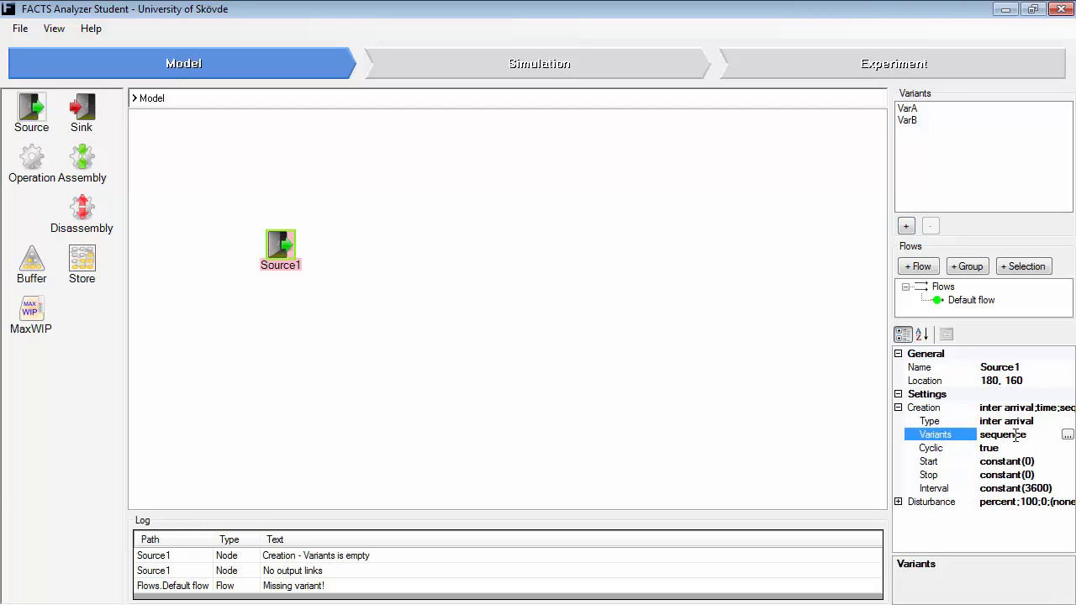
click(1067, 435)
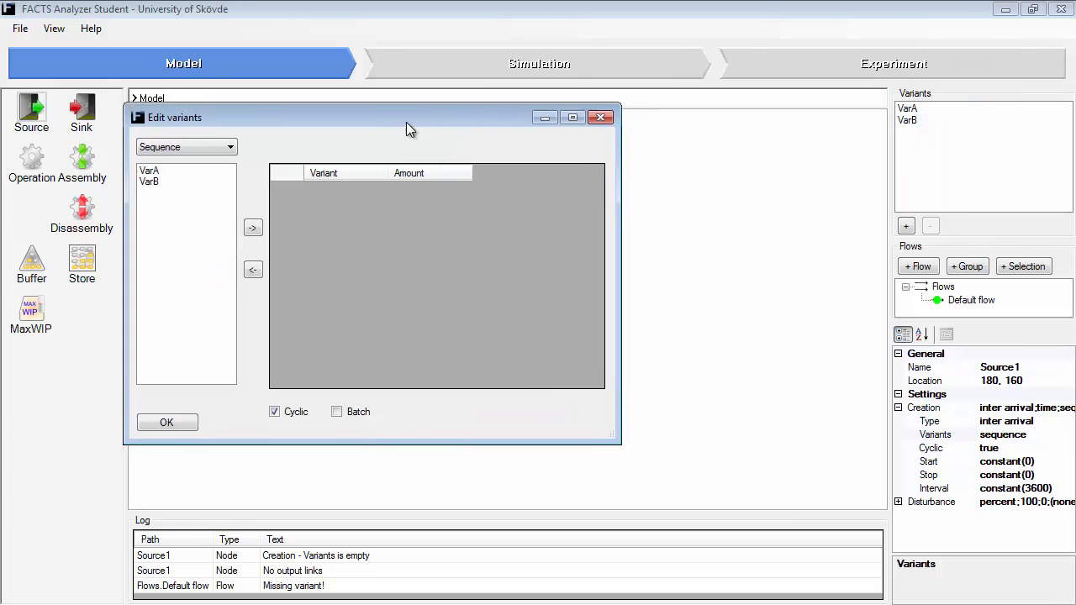
drag(476, 121, 531, 146)
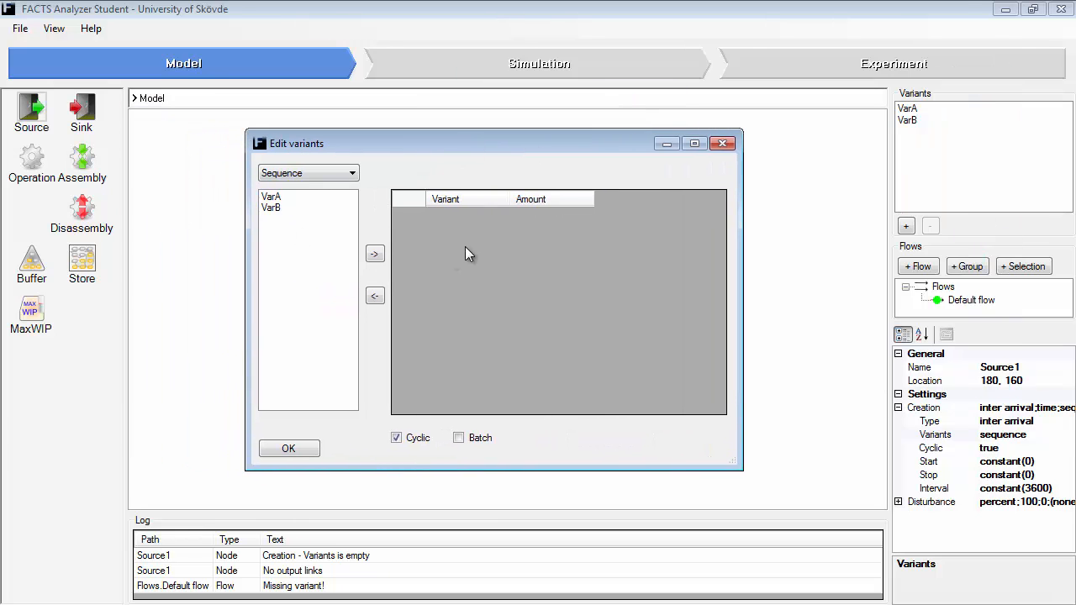
click(302, 200)
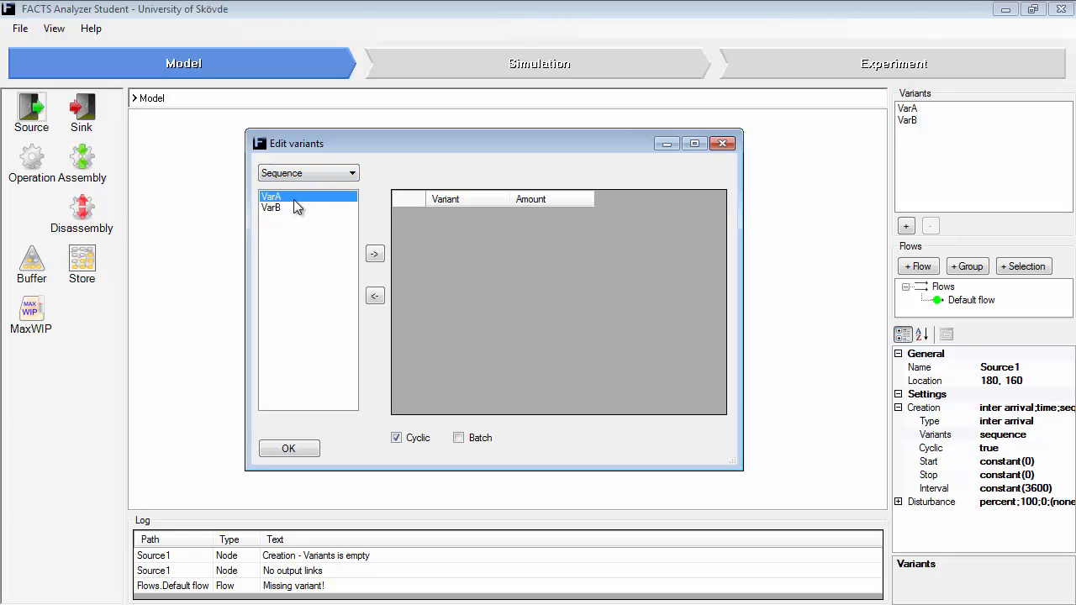
click(375, 255)
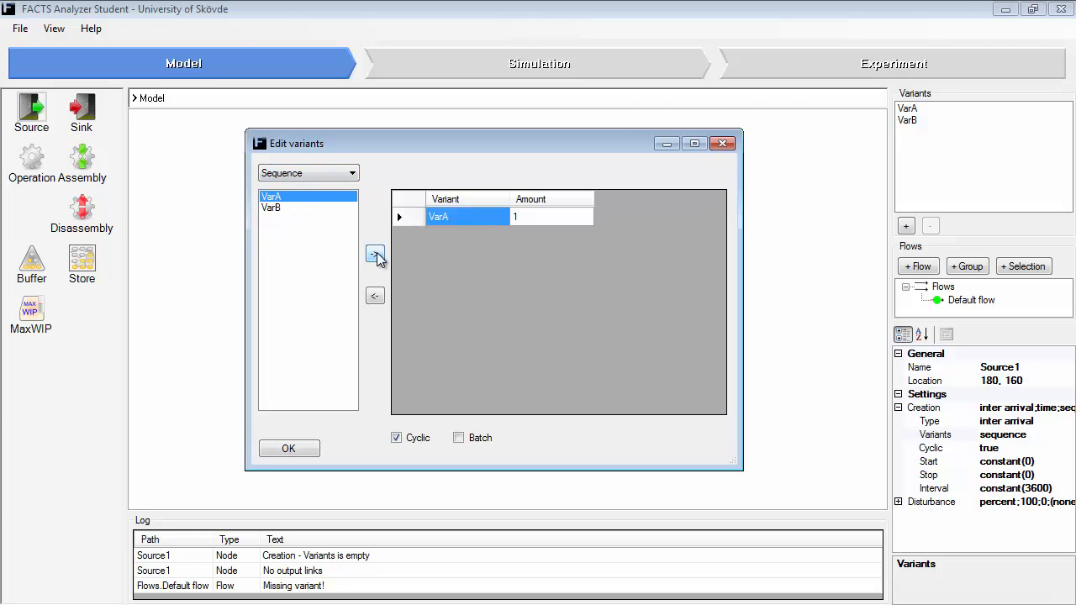
click(305, 208)
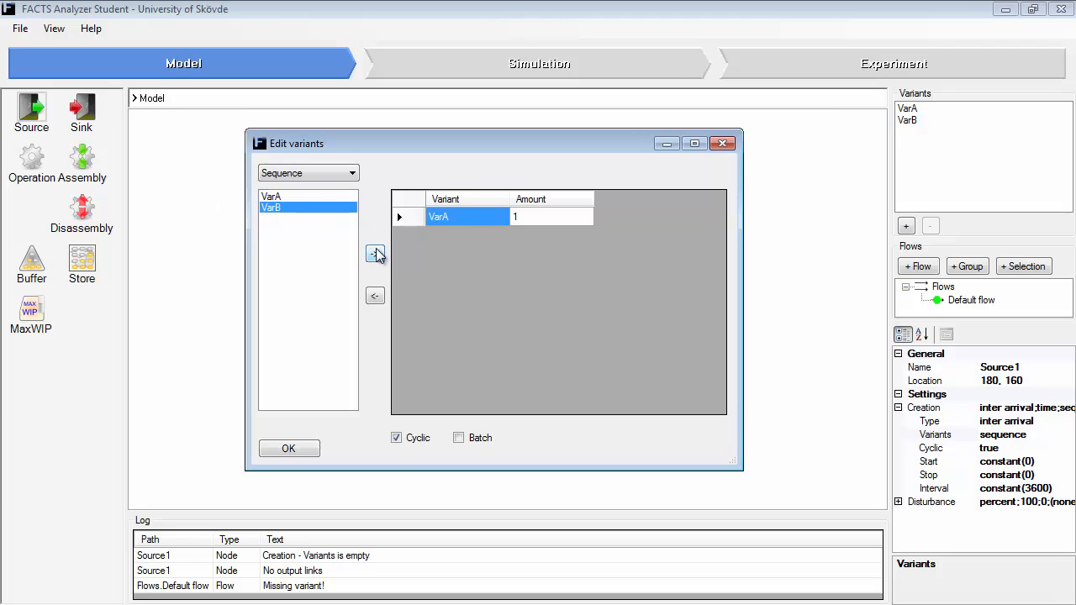
click(376, 255)
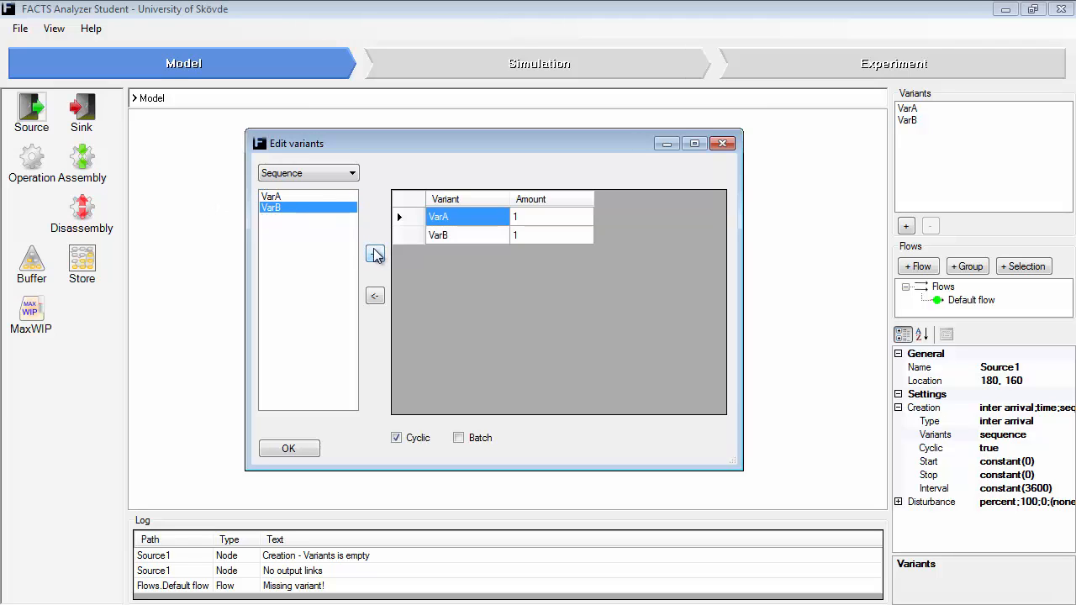
- Set the sequence amounts to 50 for VarA and 40 for VarB
click(534, 216)
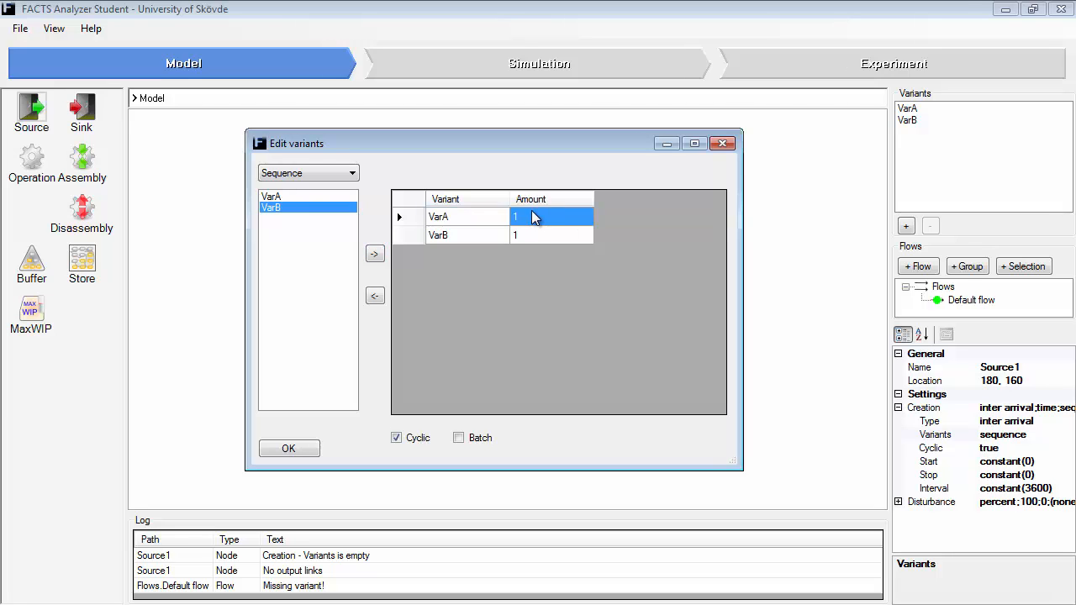
text(50)
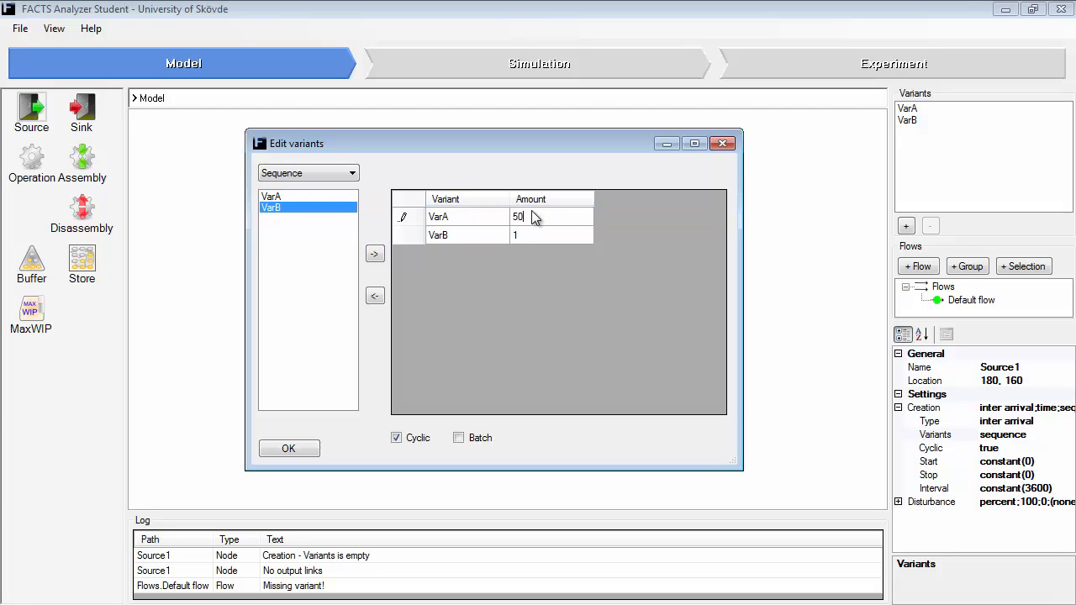
click(537, 230)
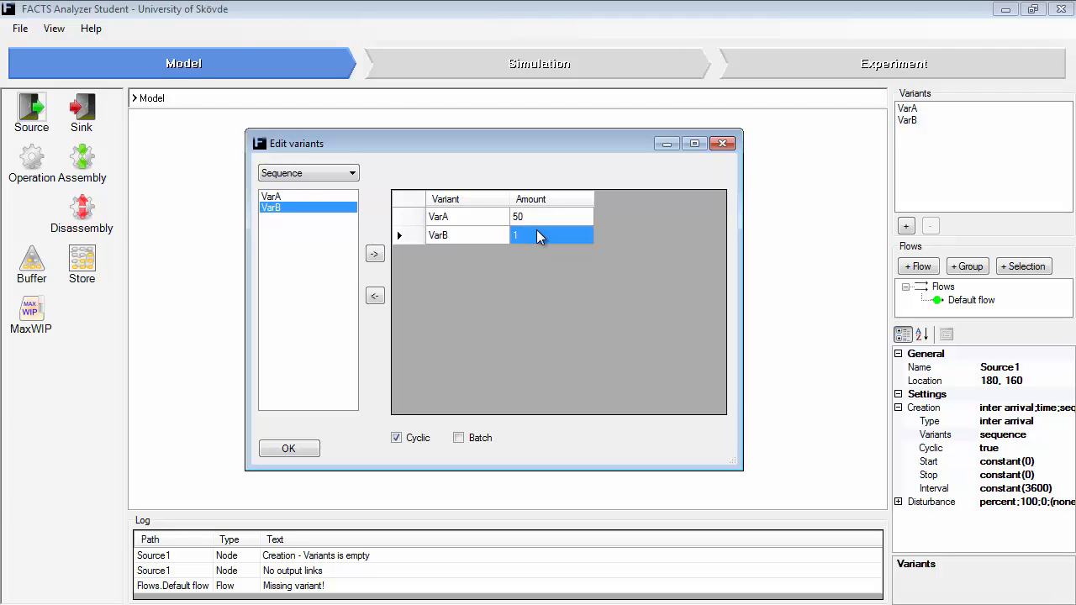
text(40)
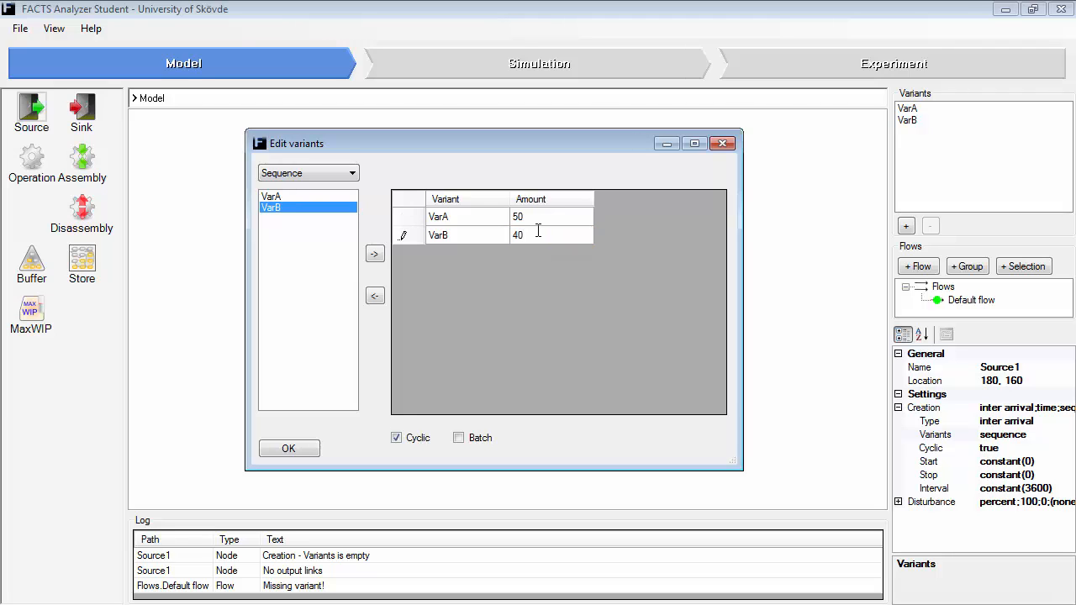
- Make the Source's variant sequence cyclic and apply the variant settings
click(476, 221)
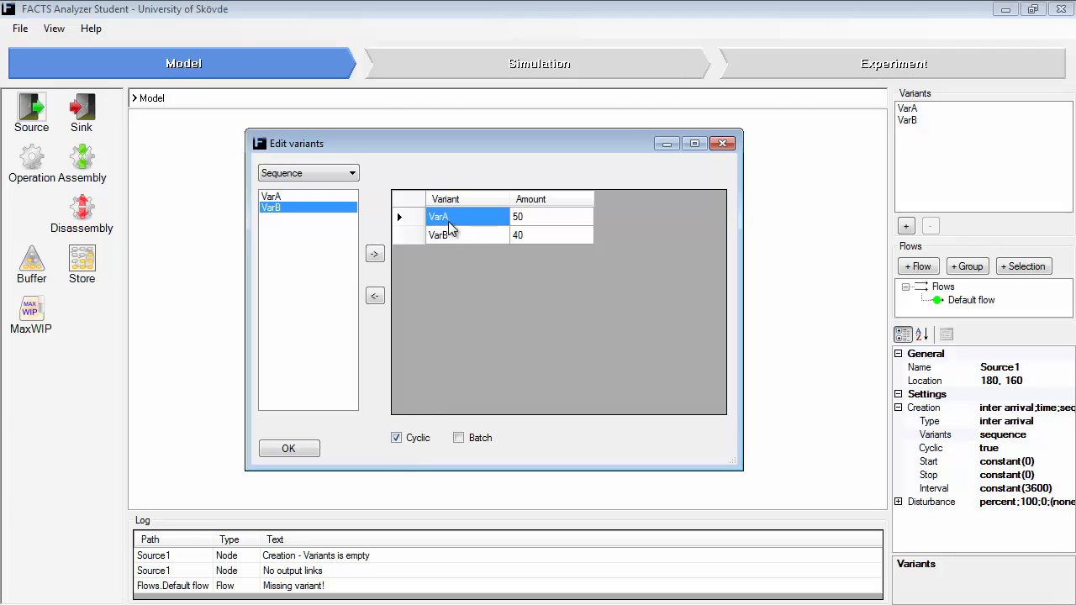
mouse_move(478, 222)
mouse_down()
mouse_move(578, 223)
mouse_move(584, 237)
mouse_up()
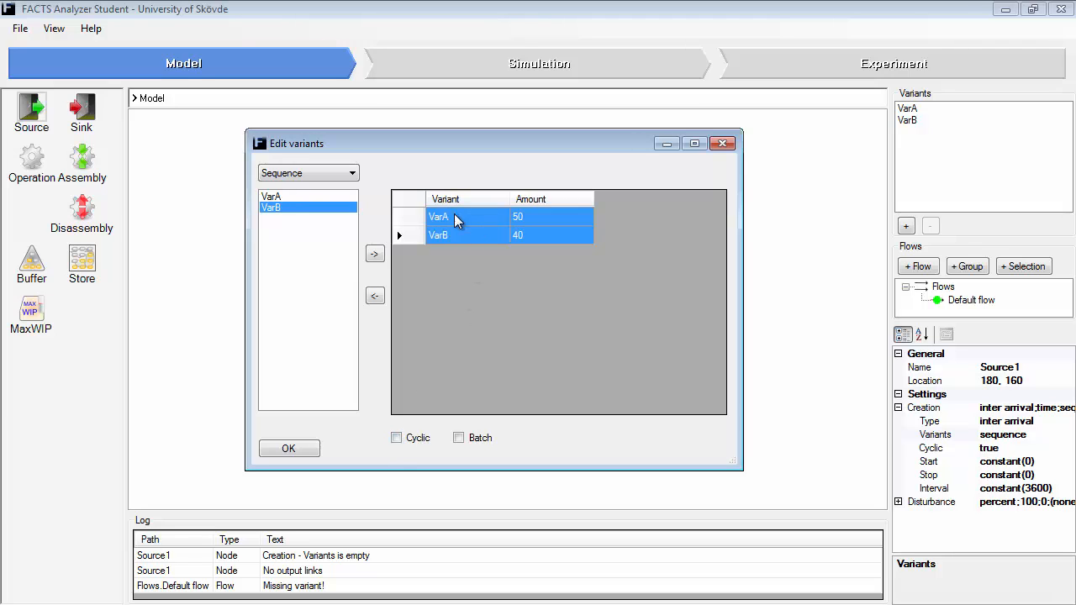
drag(460, 219, 549, 218)
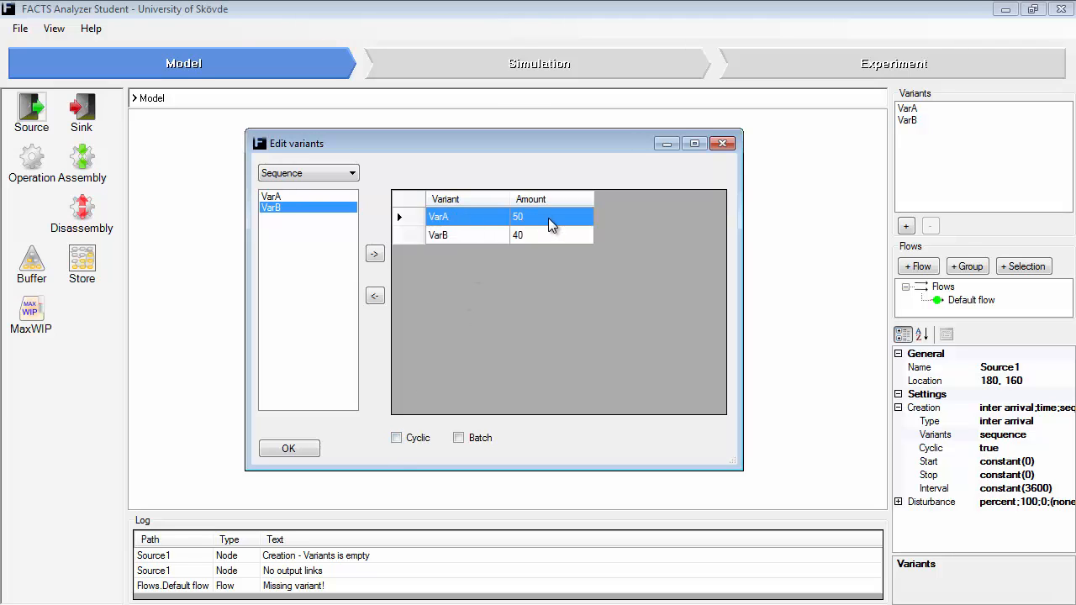
click(493, 235)
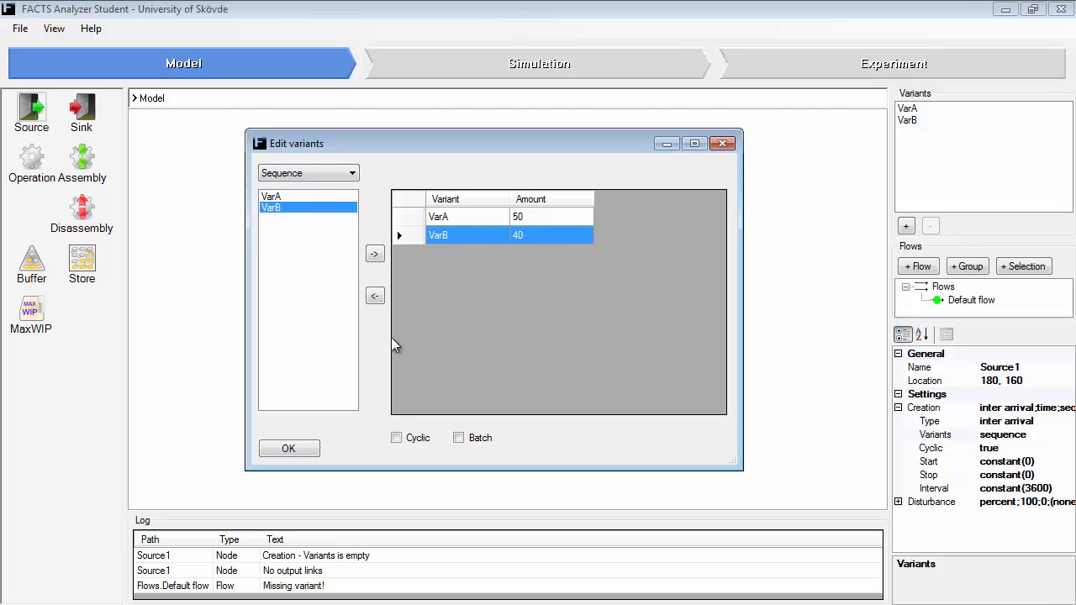
click(399, 441)
click(288, 449)
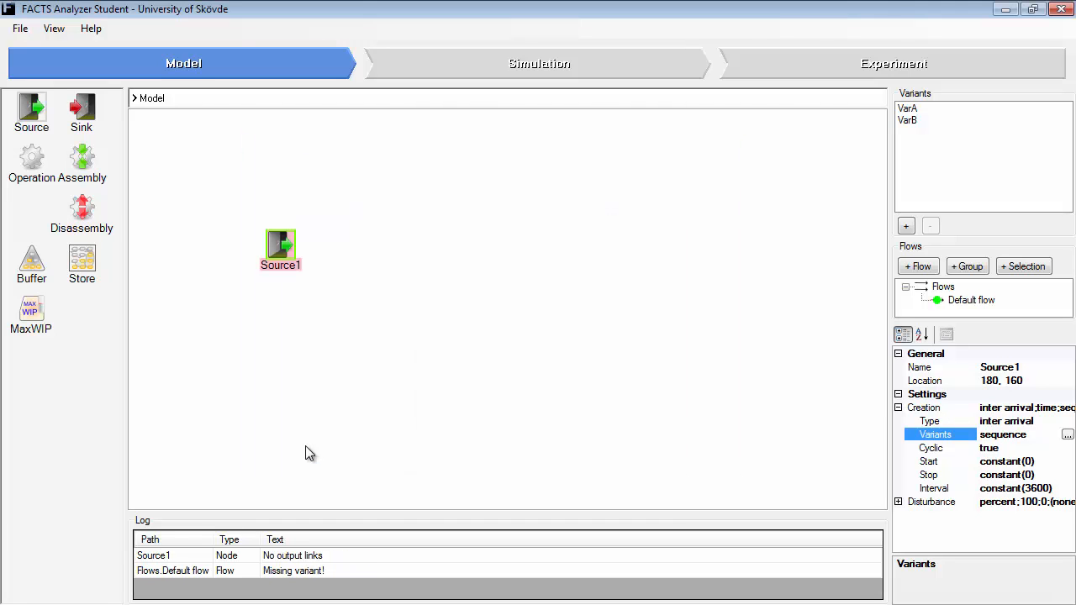
- Place an Operation and a Sink beside the Source, and link Source to Operation to Sink
drag(30, 160, 364, 245)
drag(281, 244, 370, 247)
drag(84, 114, 433, 253)
drag(364, 245, 430, 249)
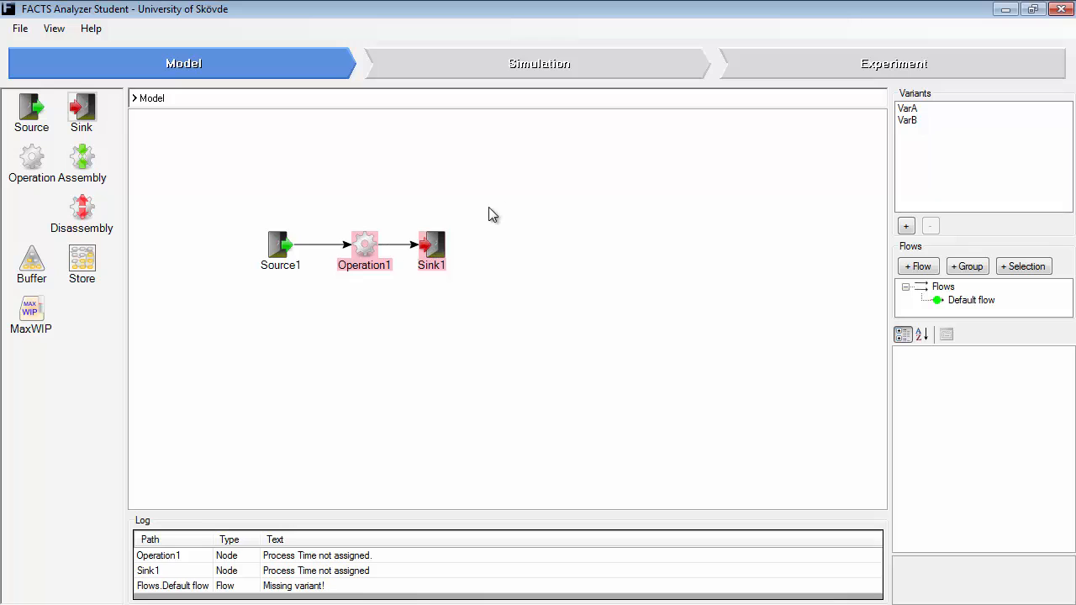
- Set the process time of the Operation to 60
click(373, 243)
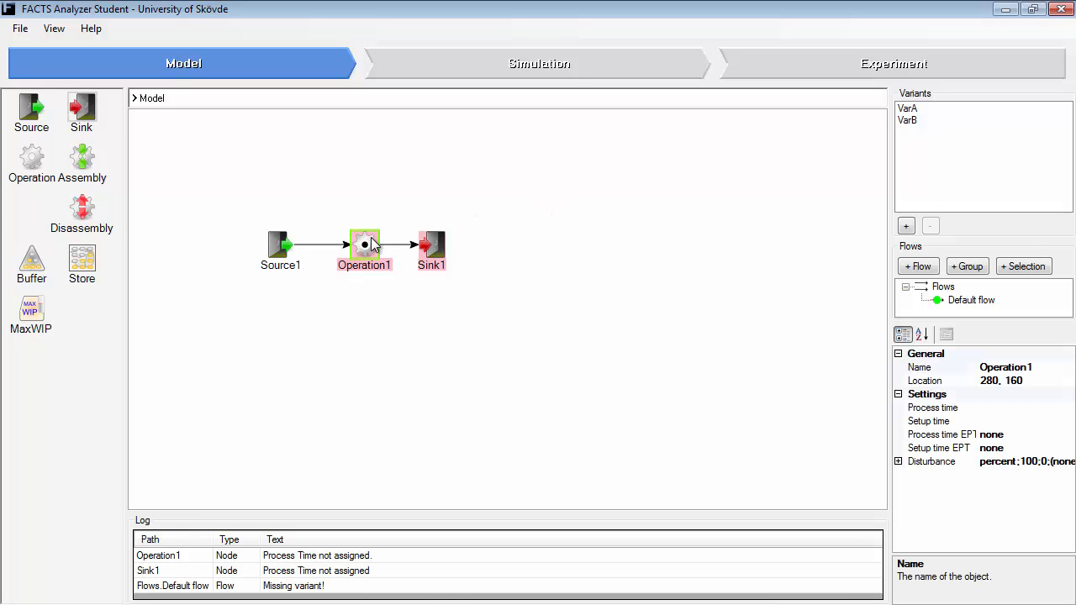
click(994, 407)
text(6)
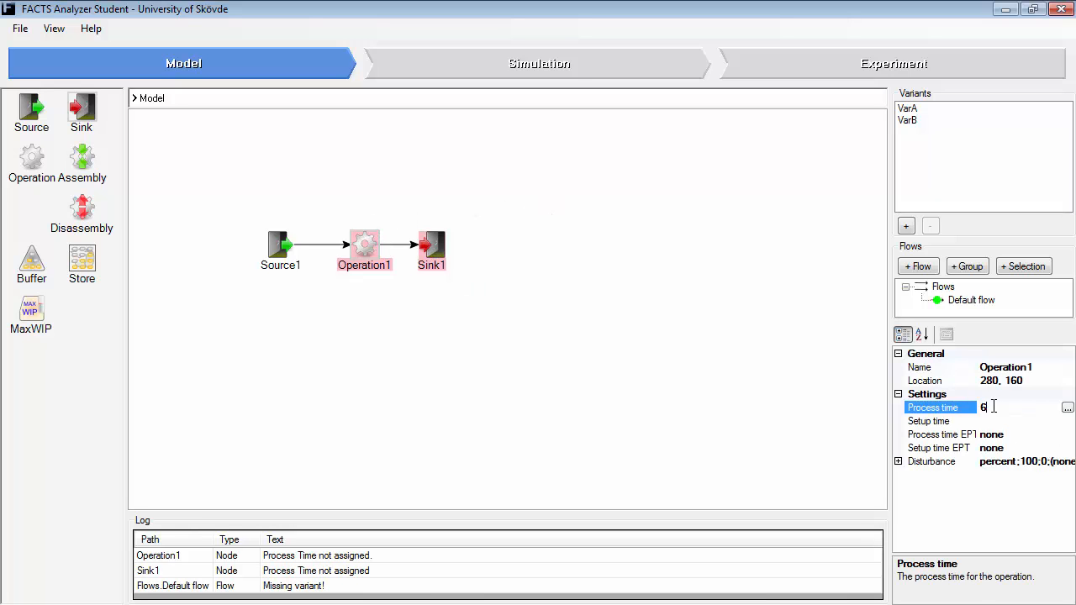
text(0)
- Set the process time of the Sink to 60
click(433, 243)
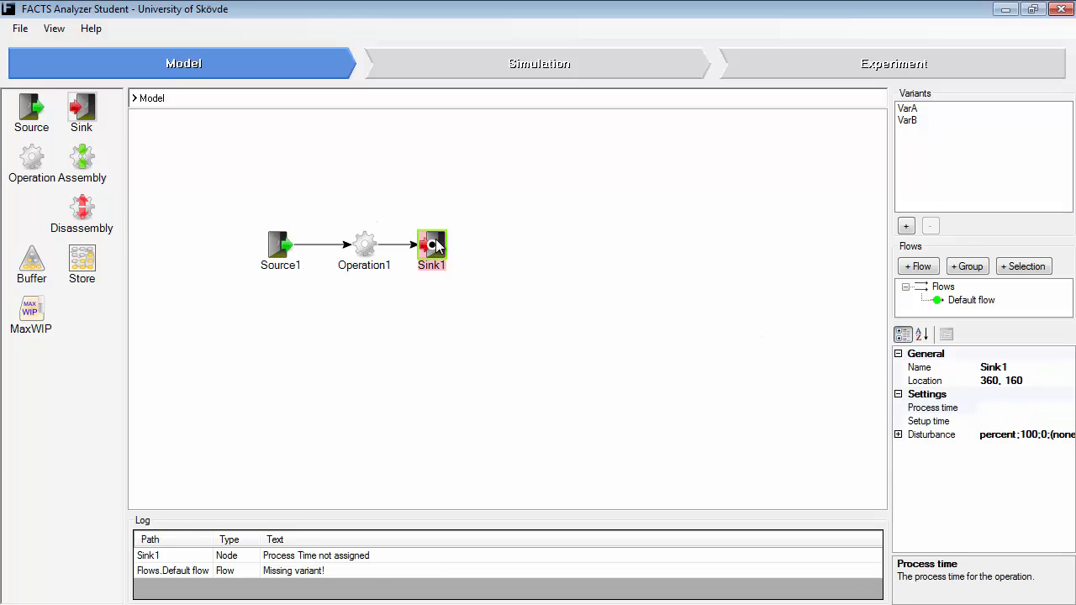
click(999, 406)
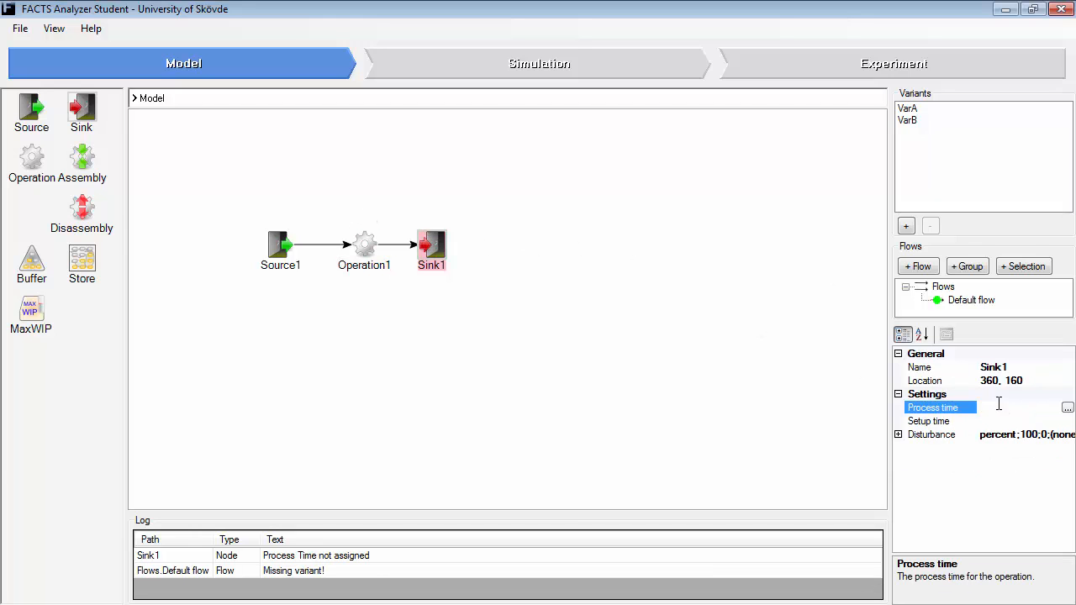
text(60)
click(733, 329)
- Enlarge the Flows list and assign the variants VarA and VarB to the Default flow
drag(966, 323, 968, 416)
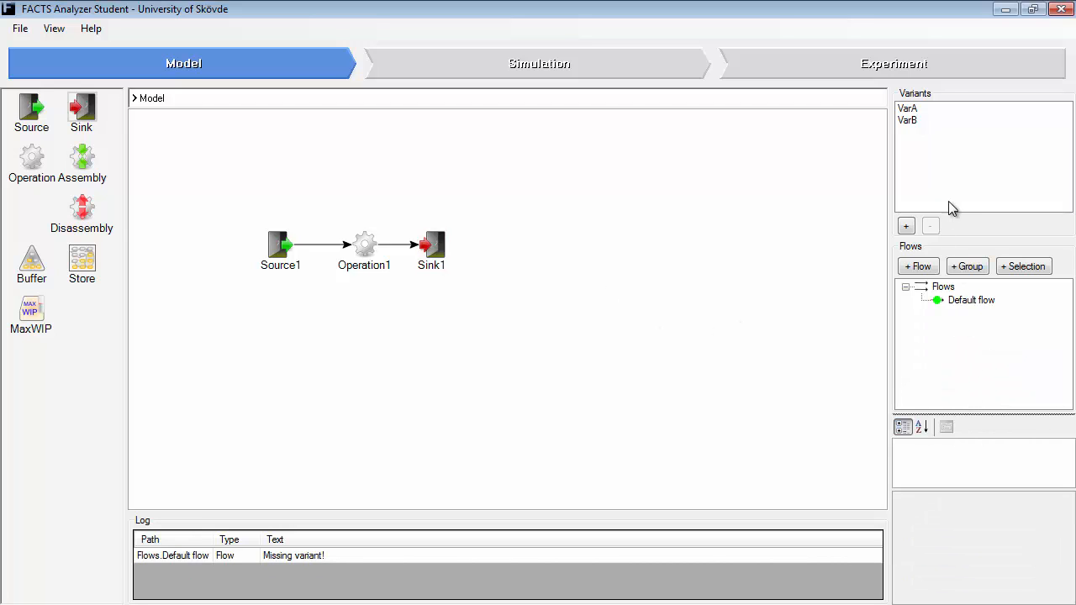
drag(908, 110, 977, 313)
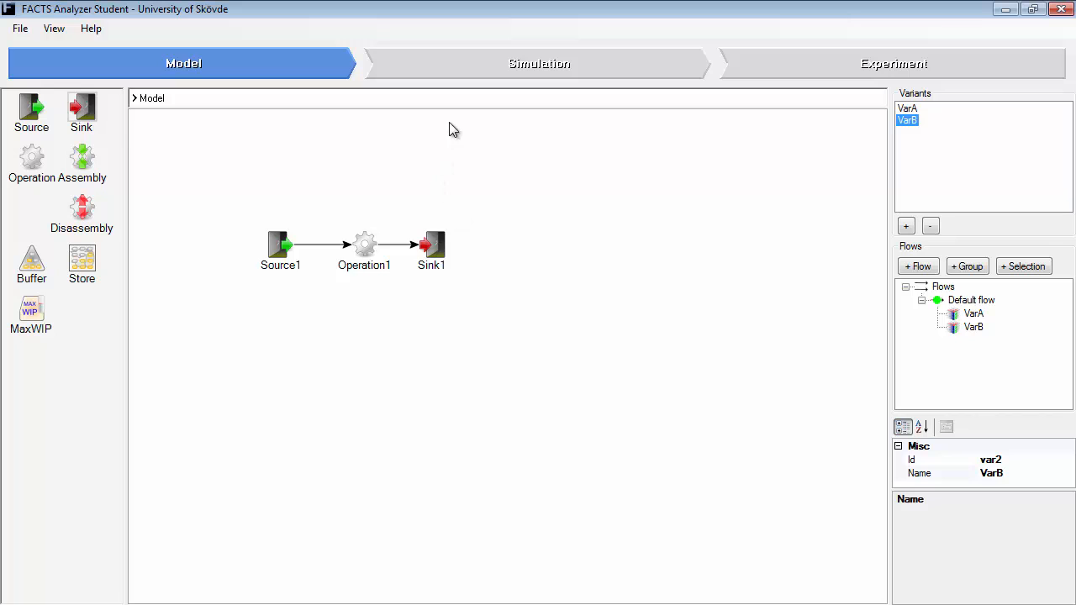
- Begin saving the model under a new name, creating and opening a new folder named demonstration inside Modeller att testa
click(19, 28)
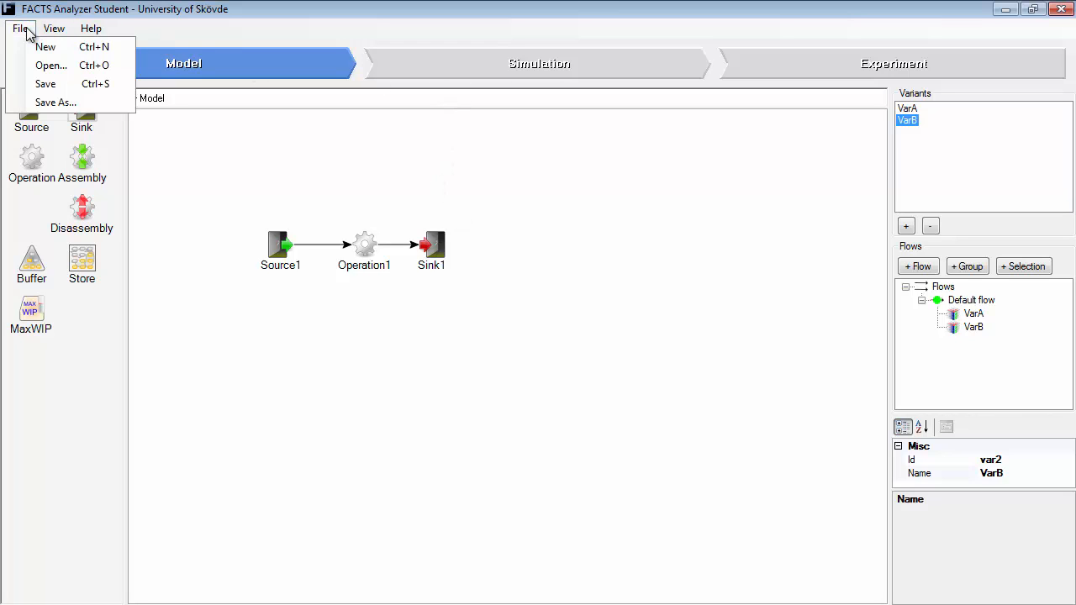
click(55, 102)
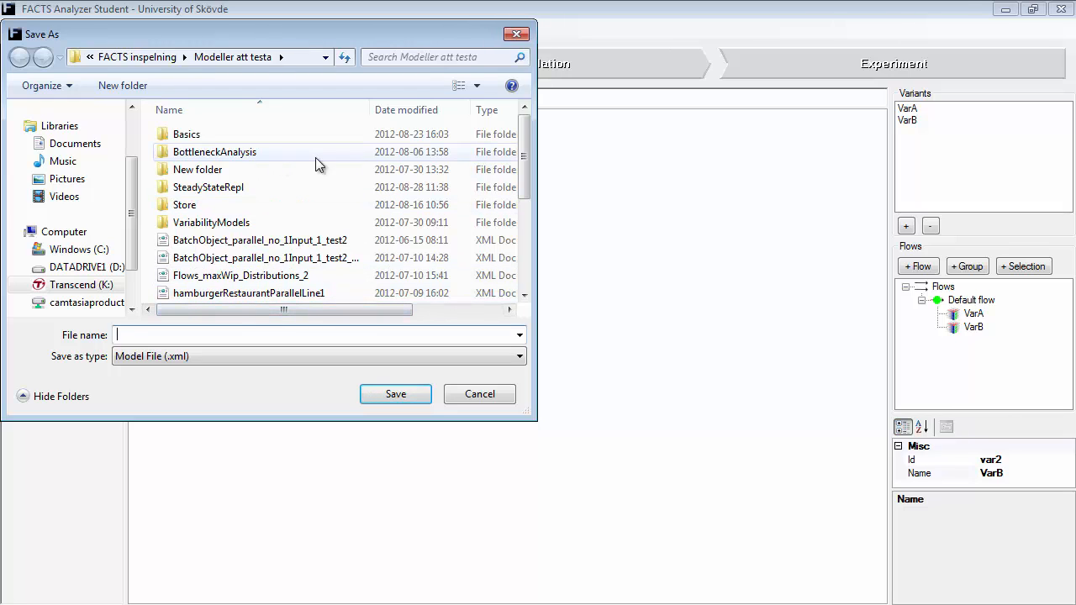
right_click(267, 212)
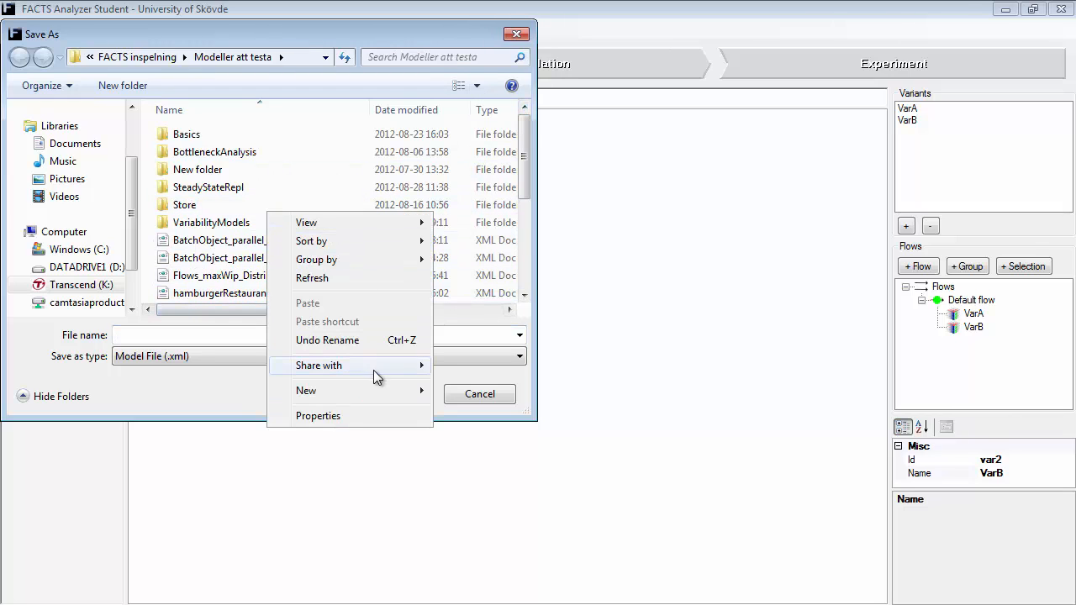
mouse_move(394, 392)
click(547, 129)
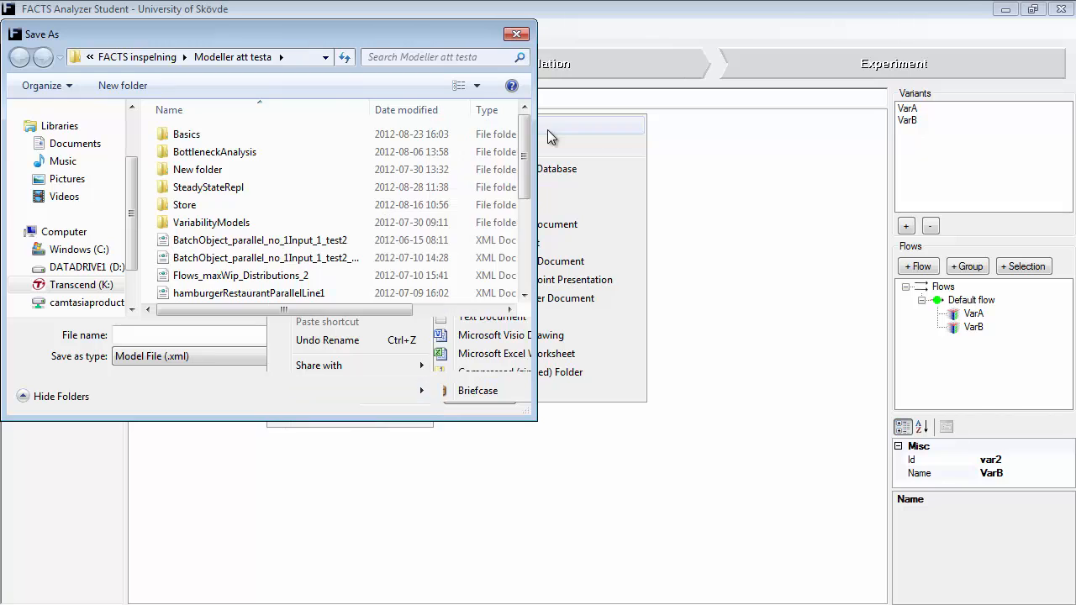
text(demonstrat)
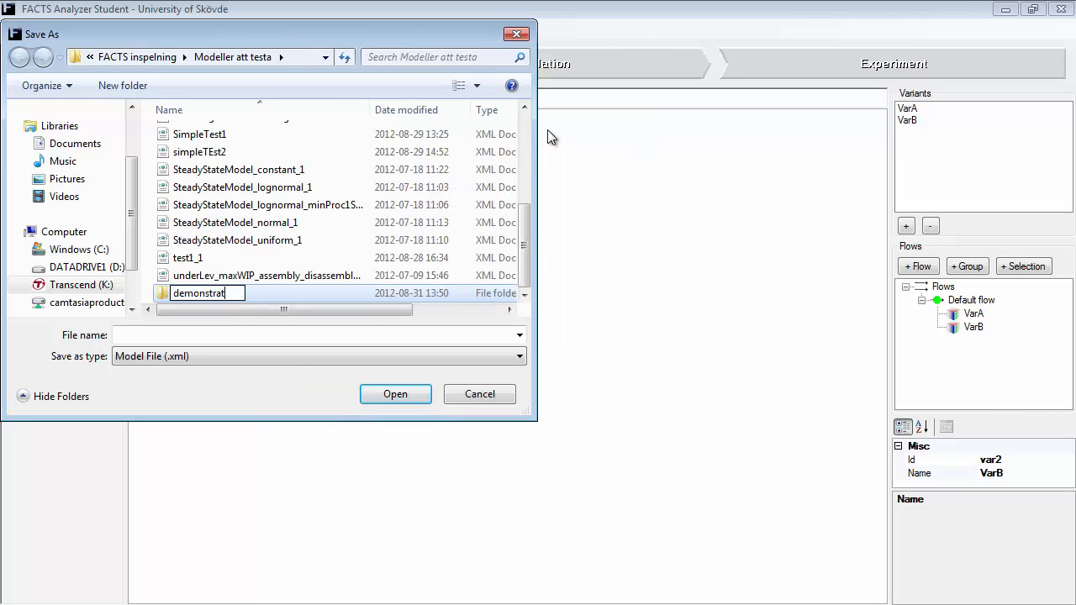
text(ion)
key(Return)
key(Return)
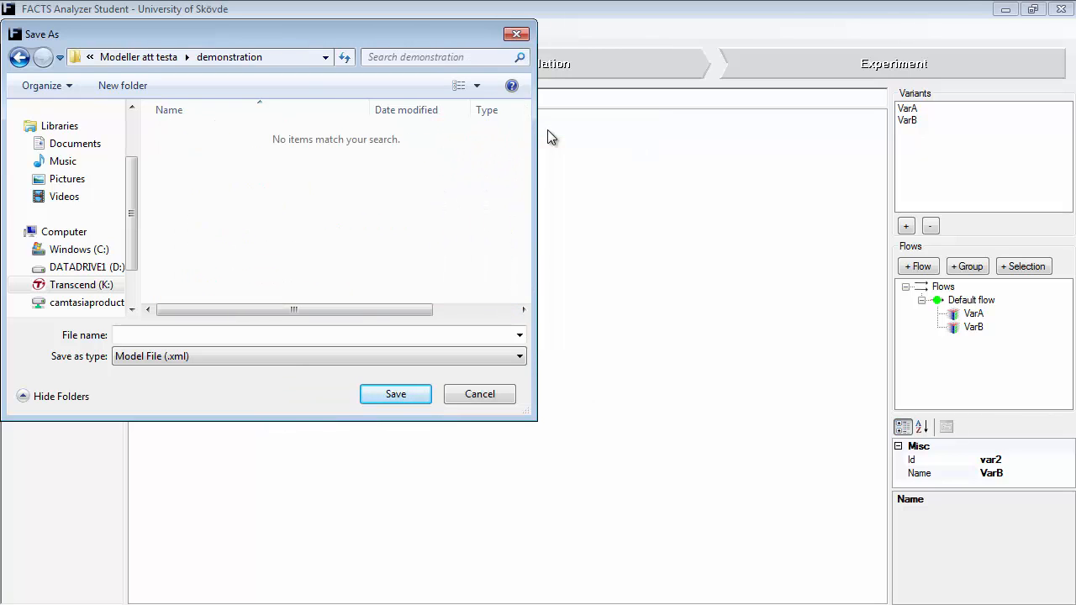
- Save the model file as Source in the demonstration folder
click(197, 340)
text(Source)
click(403, 395)
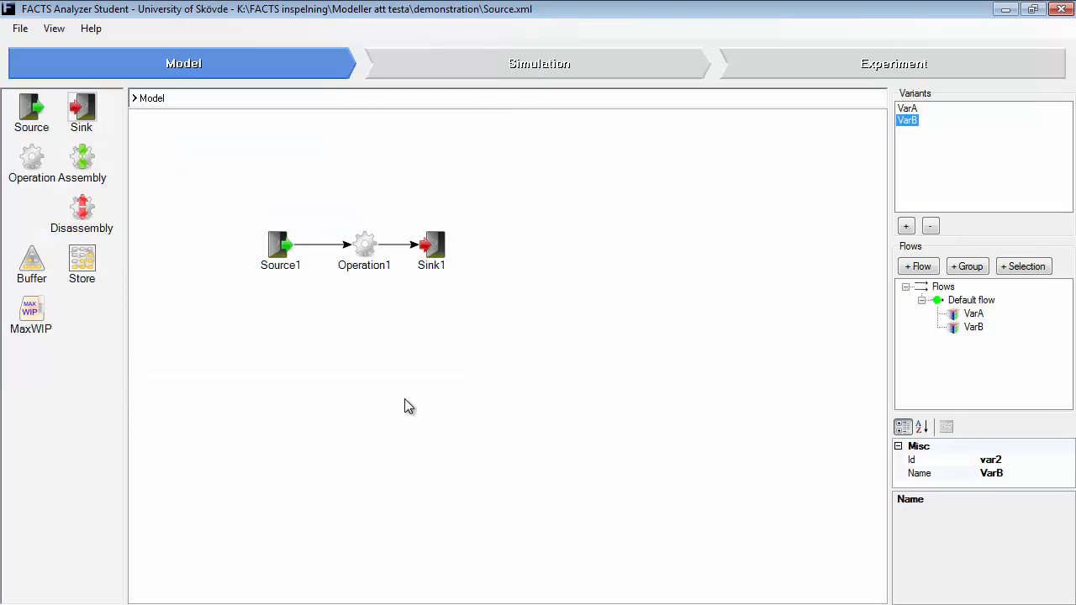
- Start an animated simulation run of the model and turn on the display of variant names
click(490, 64)
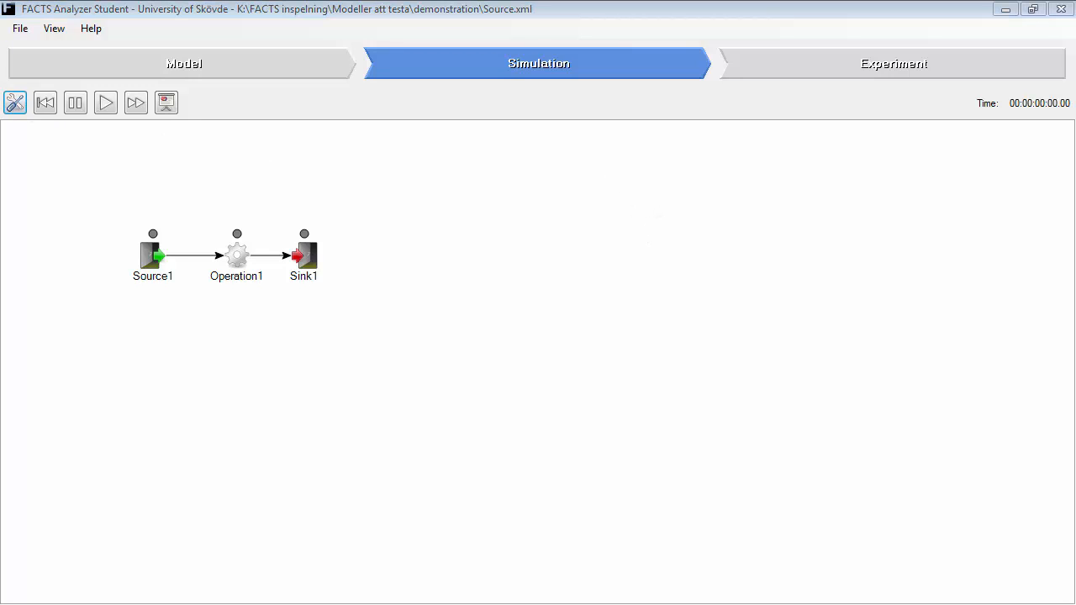
drag(1075, 196, 661, 214)
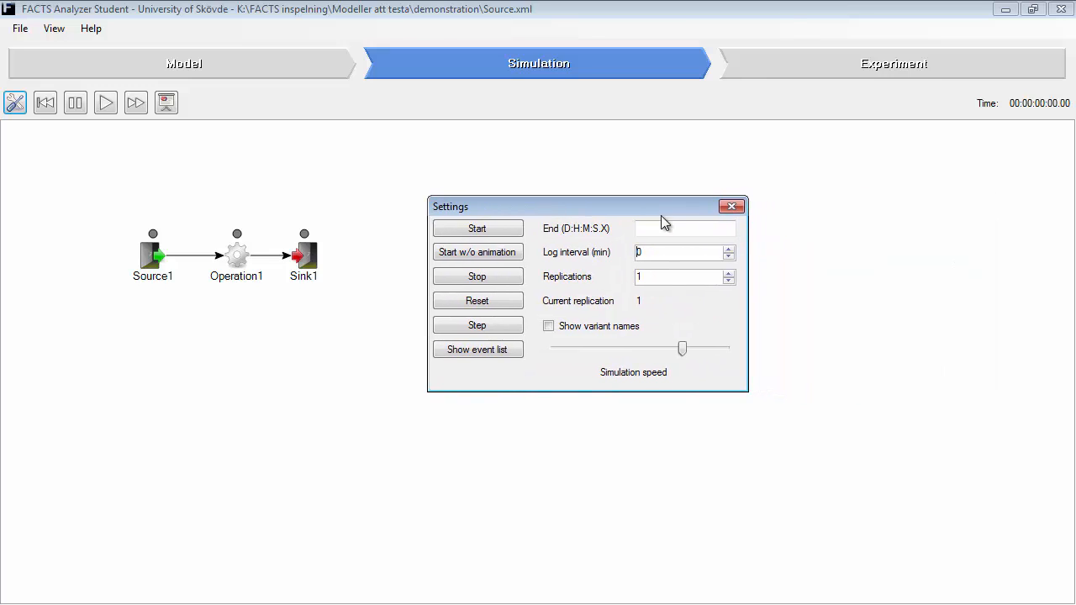
click(507, 232)
click(549, 326)
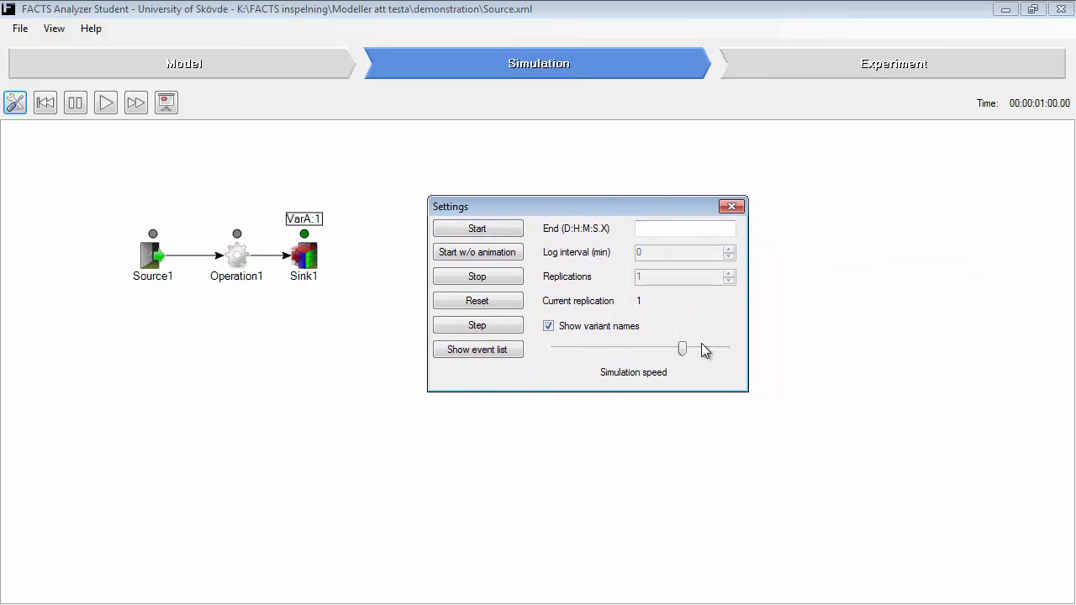
- Vary the simulation speed between slow and fast to watch the variants move through the flow
mouse_move(682, 348)
mouse_down()
mouse_move(730, 360)
mouse_move(687, 359)
mouse_up()
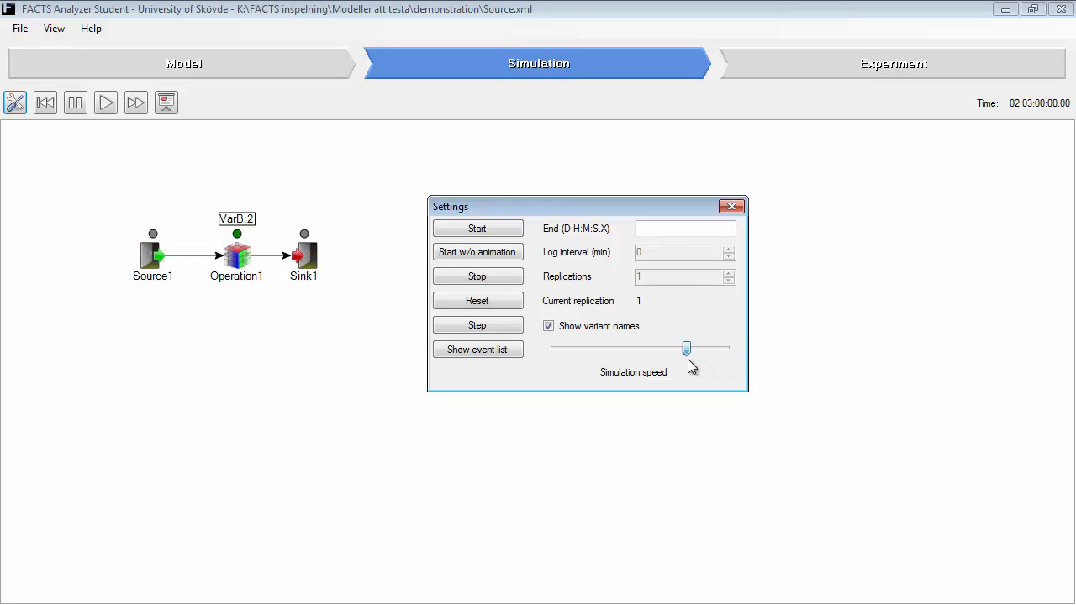
drag(689, 359, 723, 360)
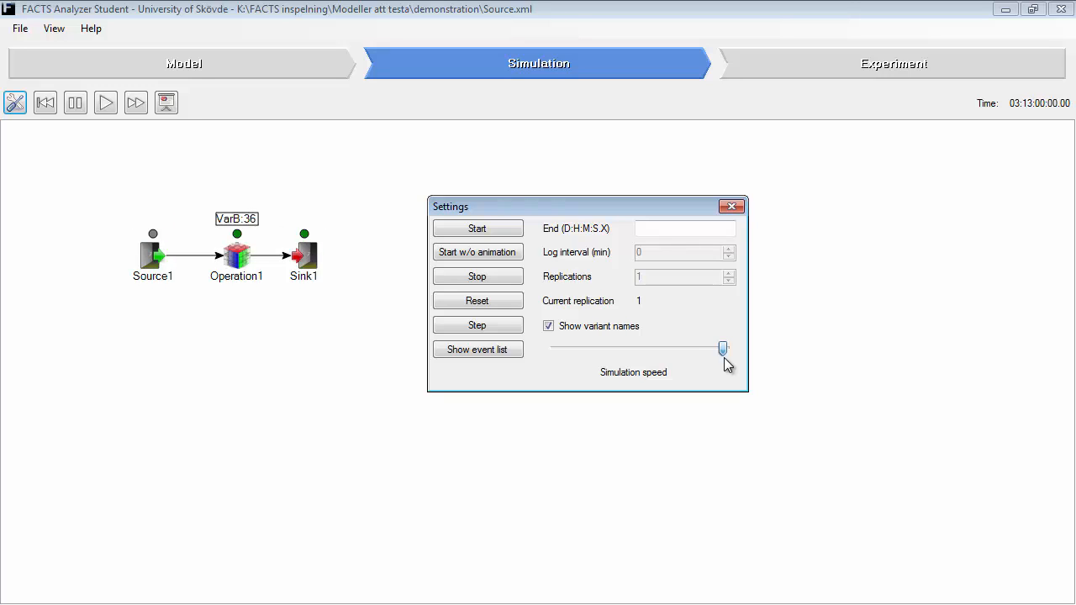
drag(723, 360, 665, 353)
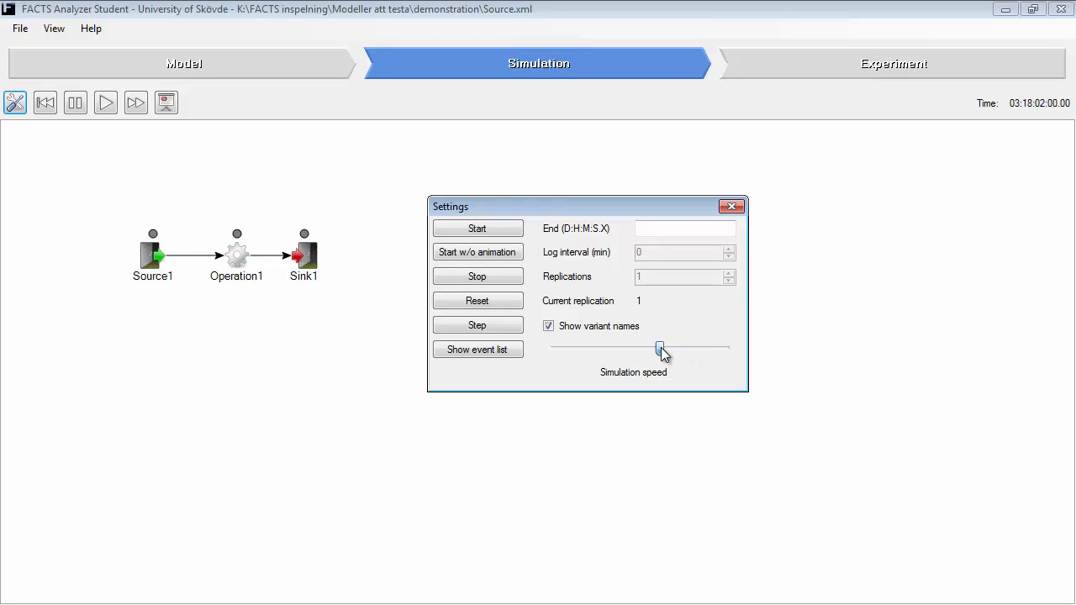
drag(662, 353, 569, 354)
drag(561, 353, 753, 345)
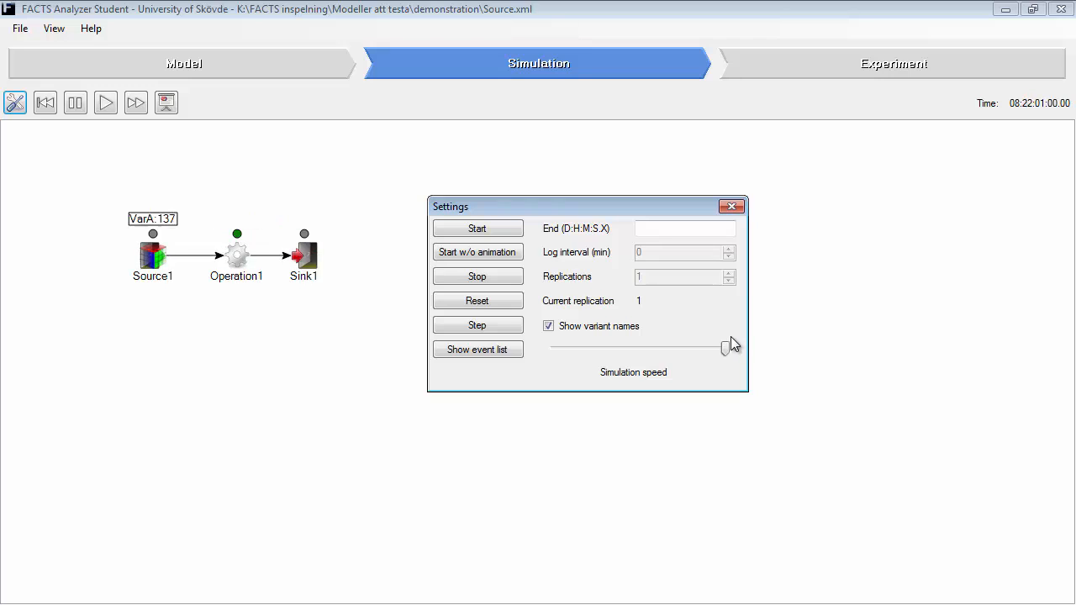
drag(726, 353, 599, 351)
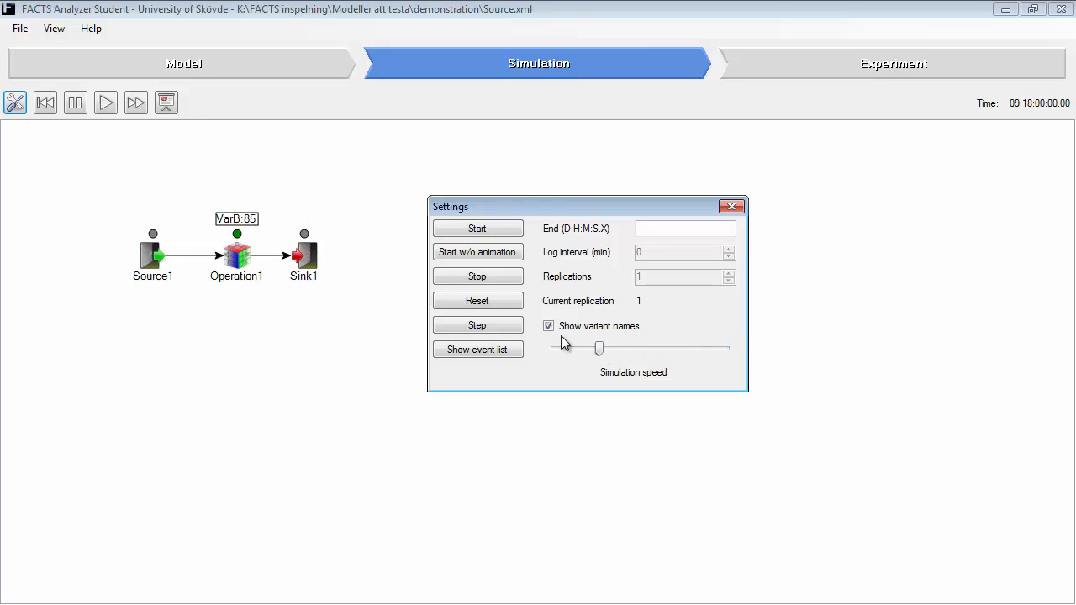
- Stop and reset the simulation, and close its settings window
click(478, 278)
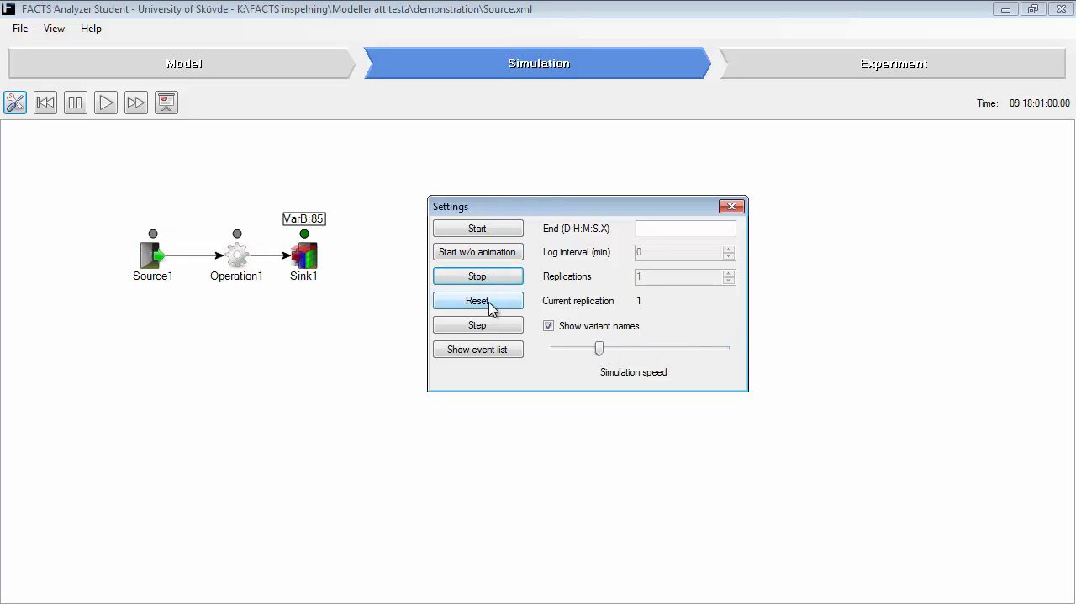
click(496, 305)
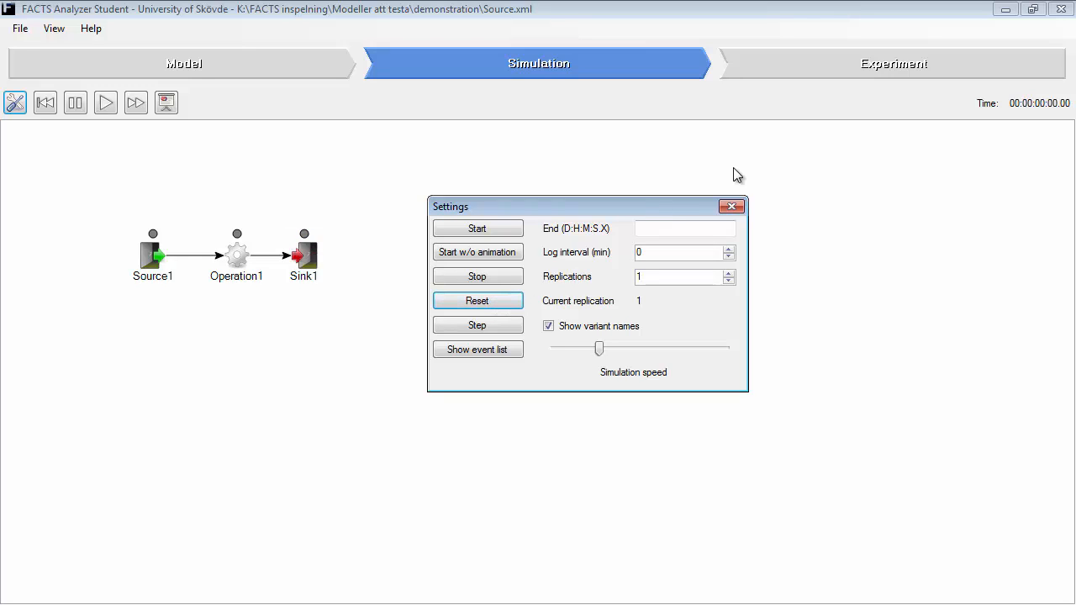
click(733, 210)
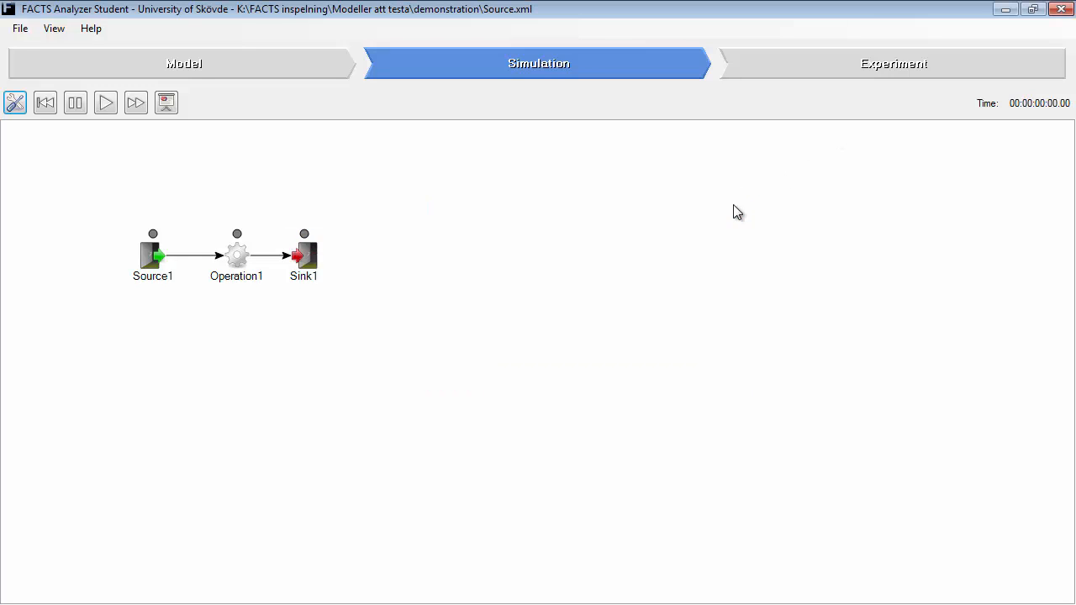
- Return to the model and make the Source's variant sequence non-cyclic
click(276, 64)
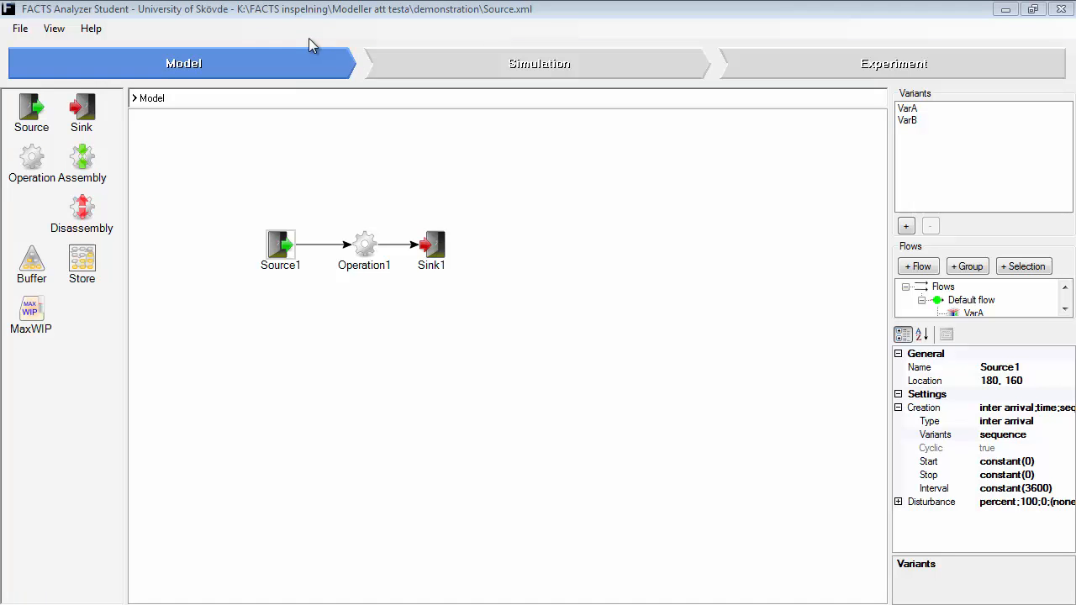
click(288, 240)
click(1027, 436)
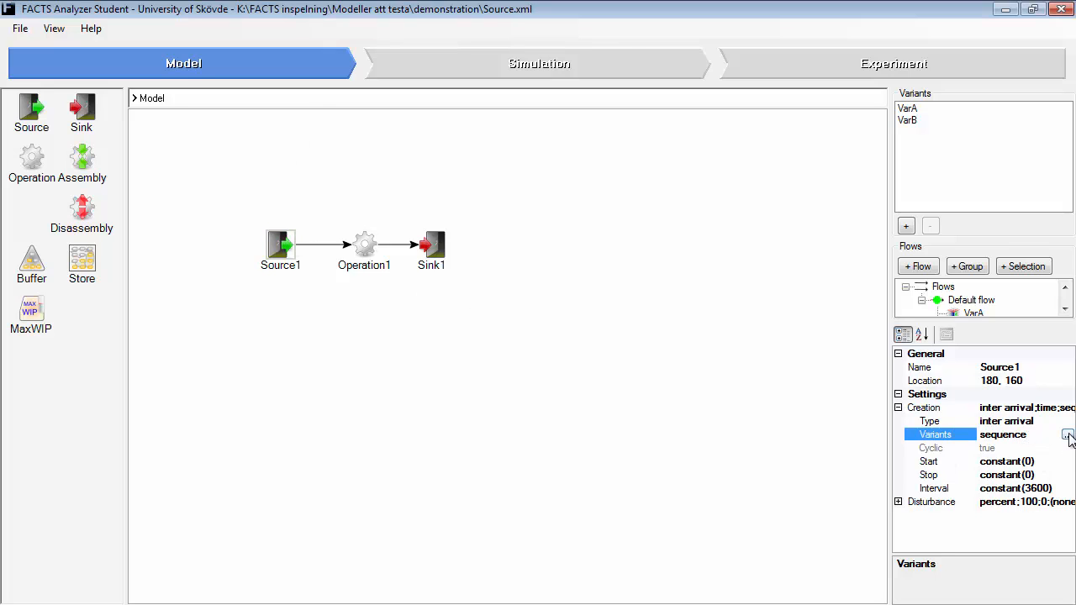
click(1071, 436)
drag(319, 157, 290, 160)
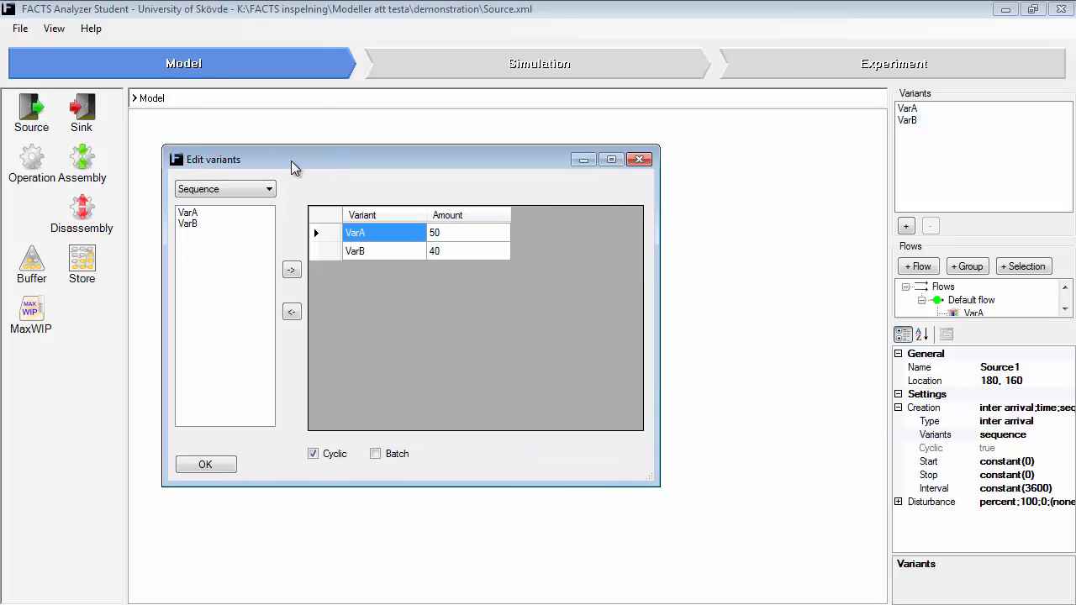
click(314, 455)
click(206, 468)
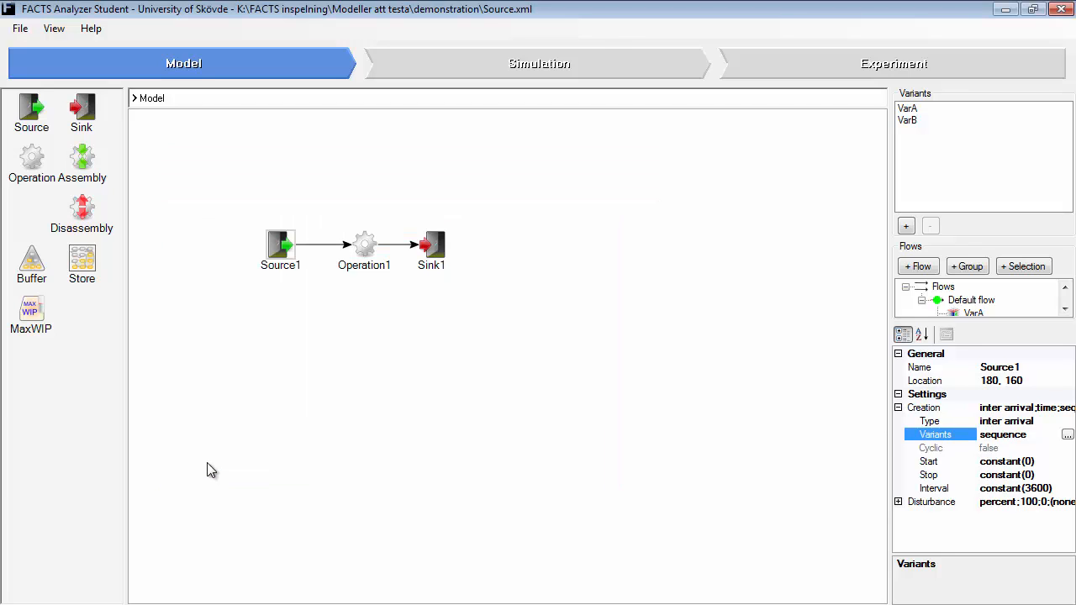
- Run the simulation with the changed sequence and go back to editing the model
click(447, 64)
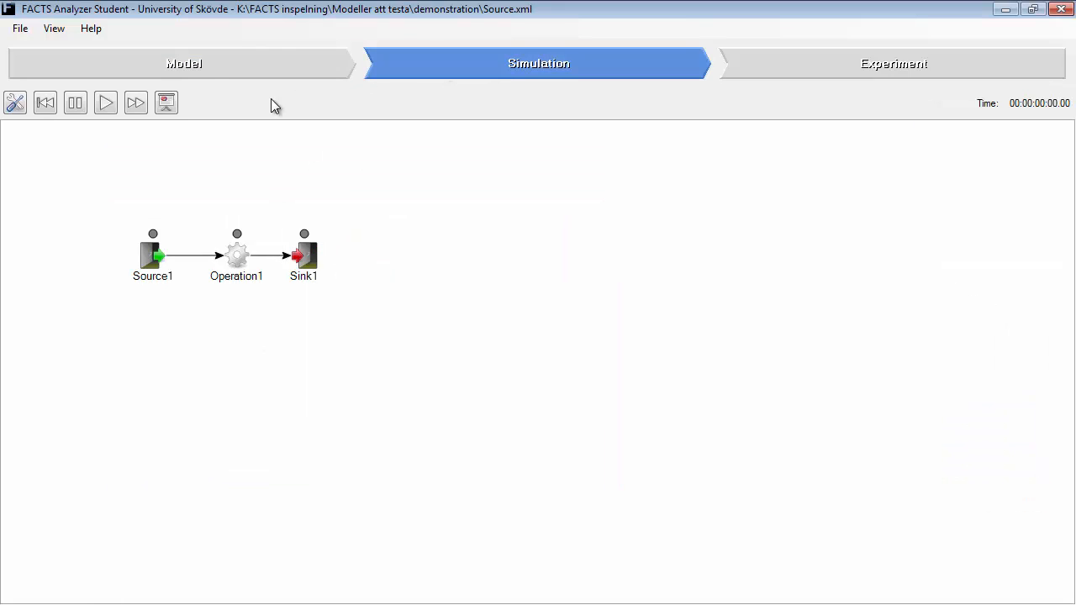
click(105, 108)
click(264, 68)
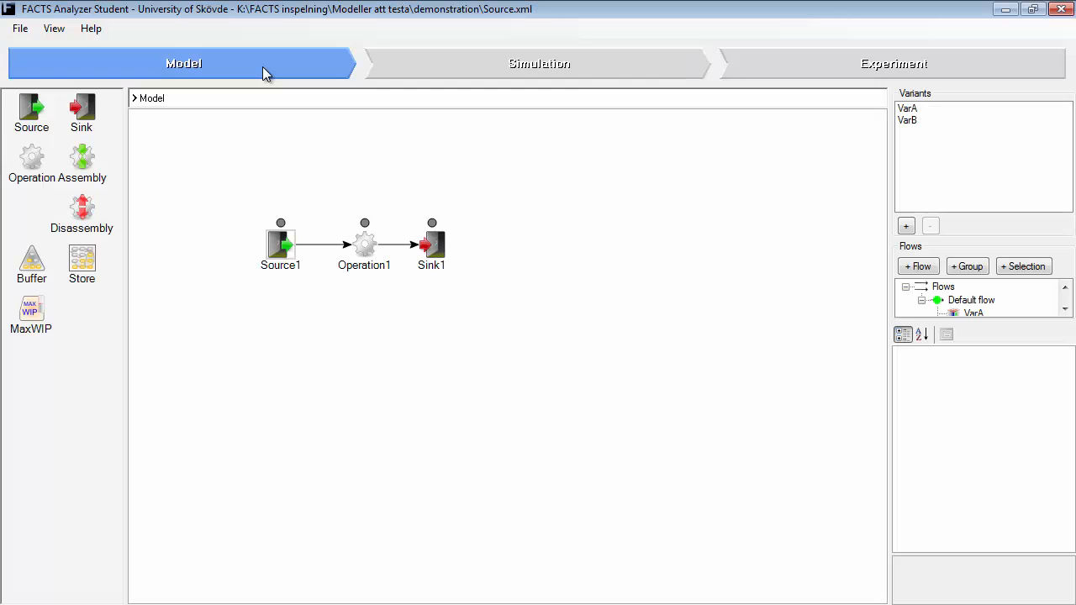
- Change the Source's variant creation to Random and add VarA and VarB to its proportion table
click(290, 244)
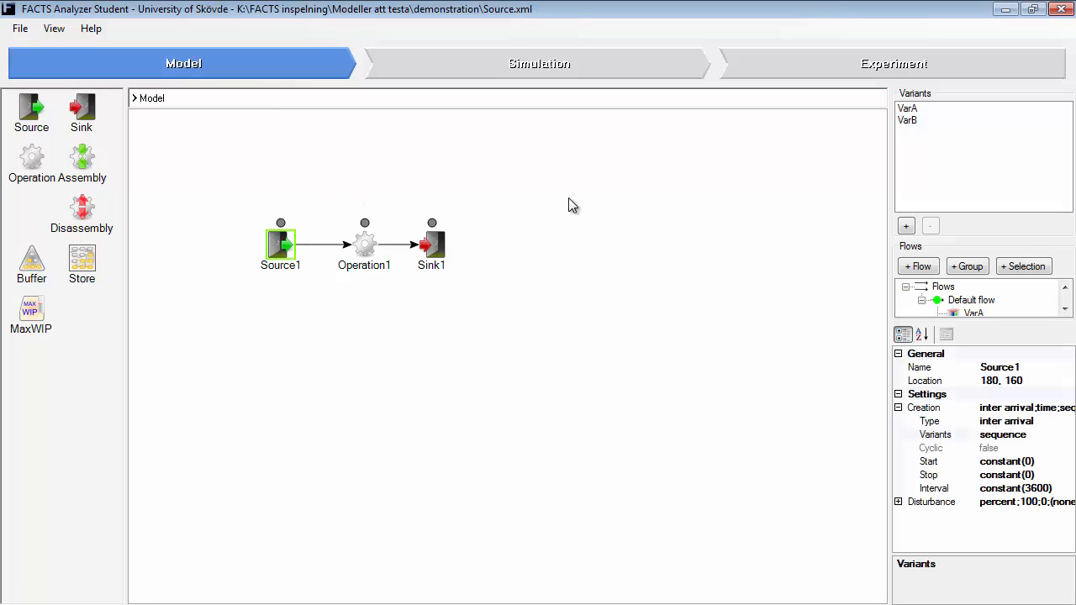
click(1026, 434)
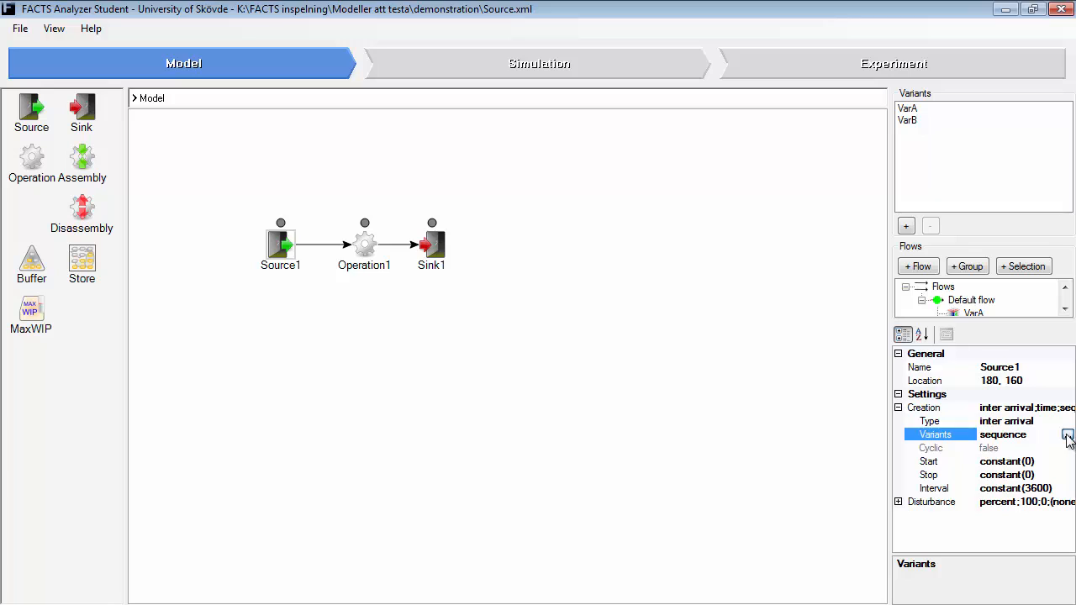
click(1067, 435)
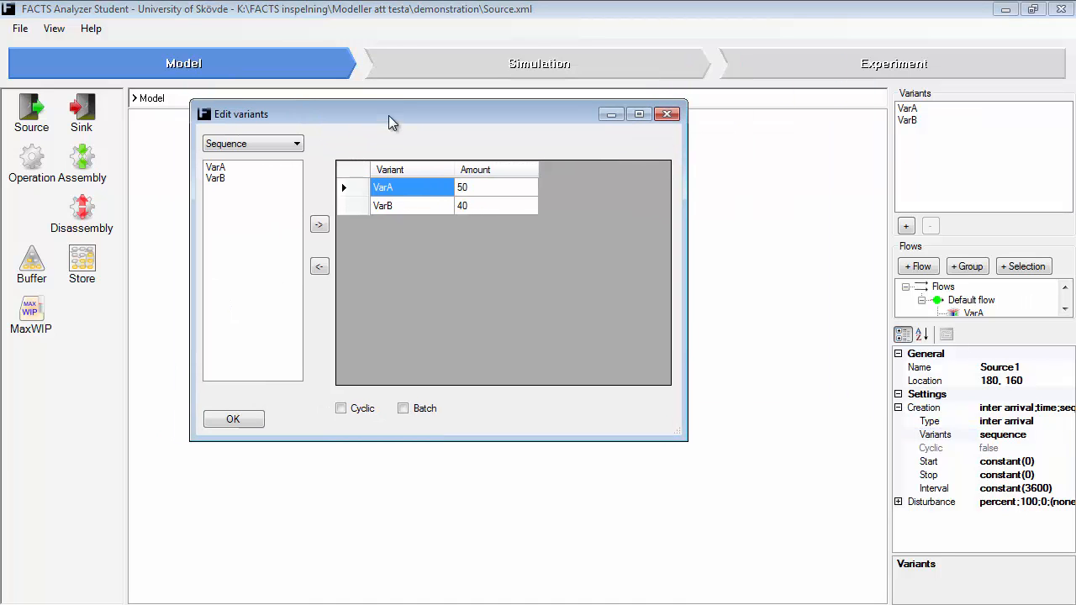
click(281, 144)
click(257, 169)
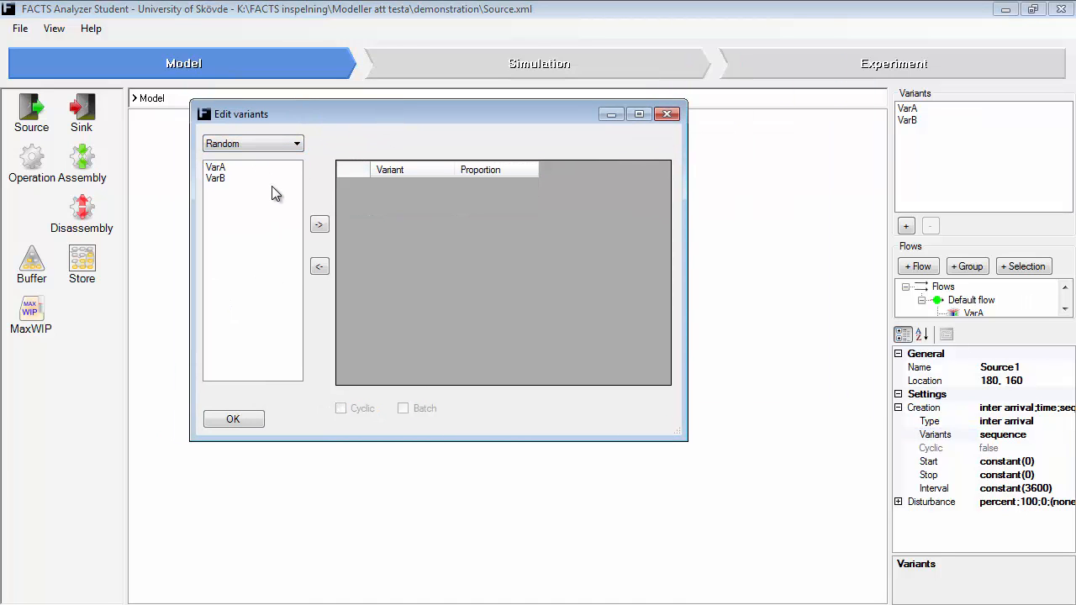
click(244, 168)
click(315, 229)
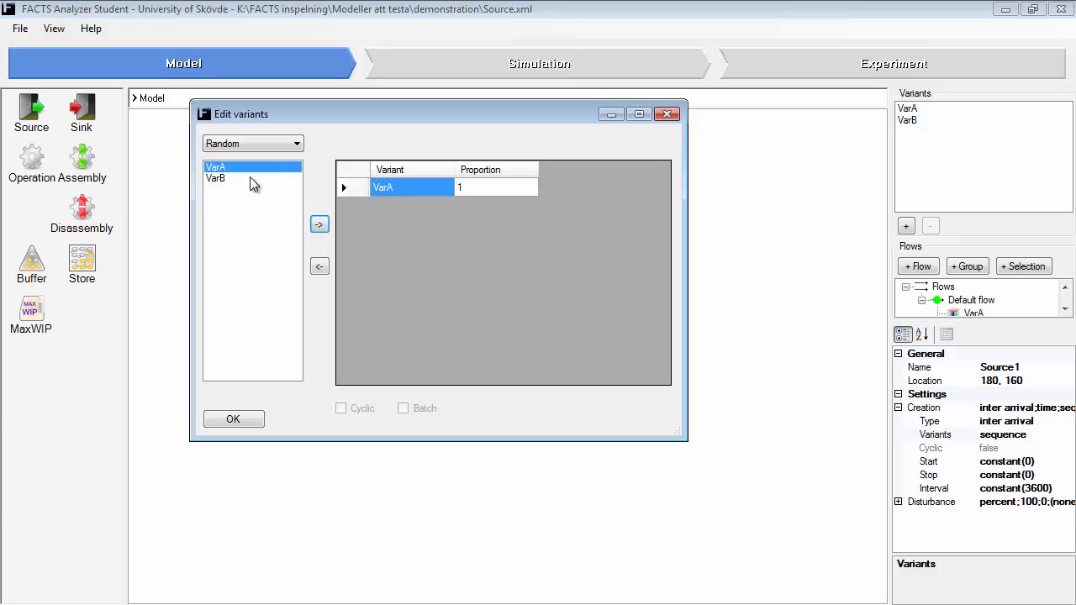
click(250, 177)
click(320, 229)
- Set the random creation proportions to 5 for VarA and 4 for VarB, and accept the variant settings
click(501, 183)
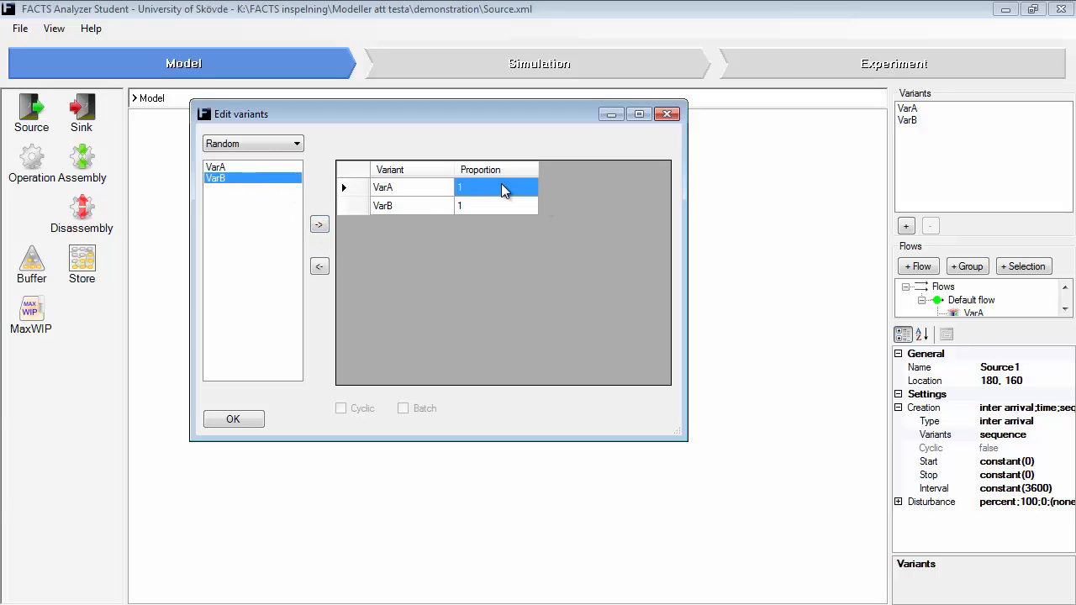
text(5)
key(Return)
text(,)
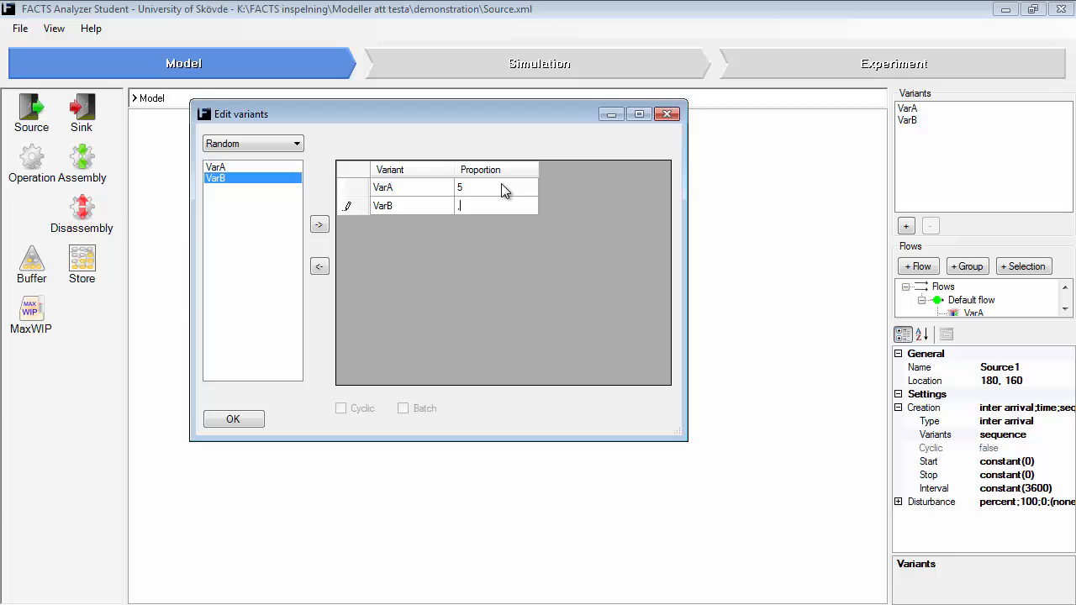
text(4)
key(Return)
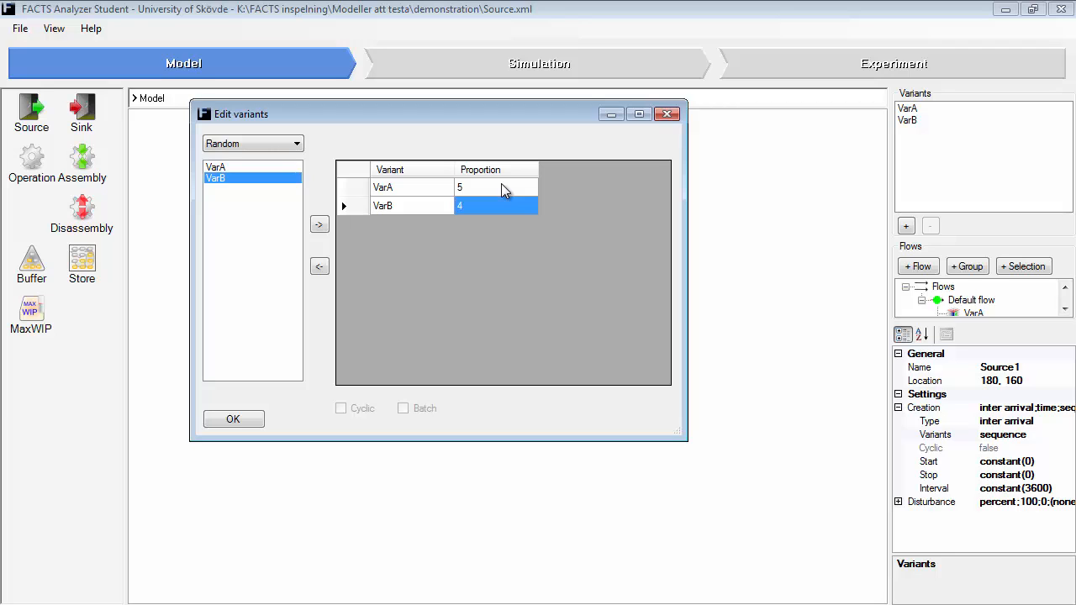
click(461, 195)
drag(427, 195, 448, 216)
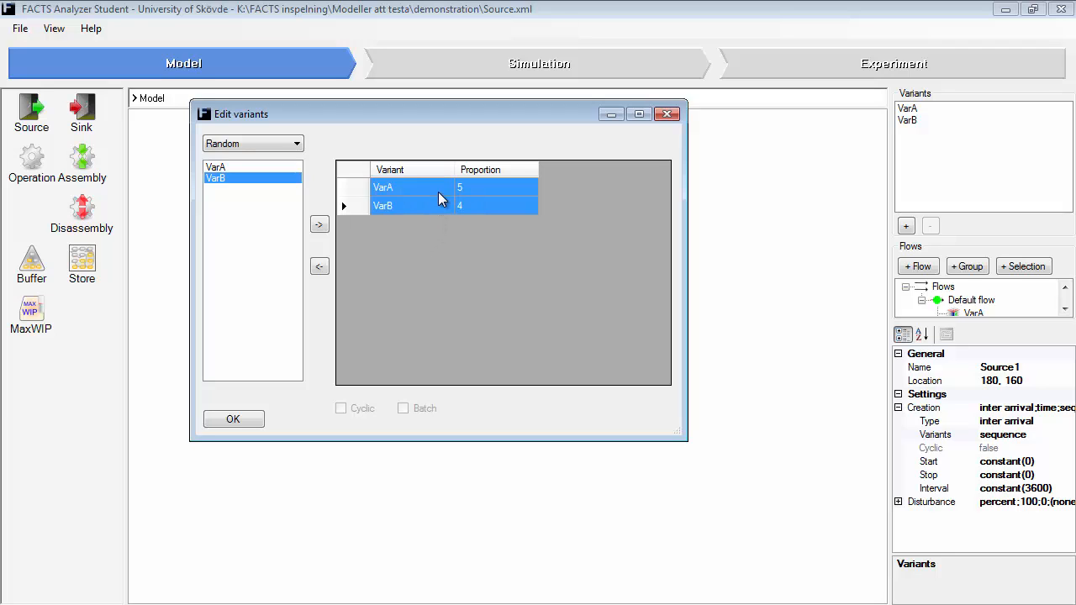
drag(438, 192, 463, 188)
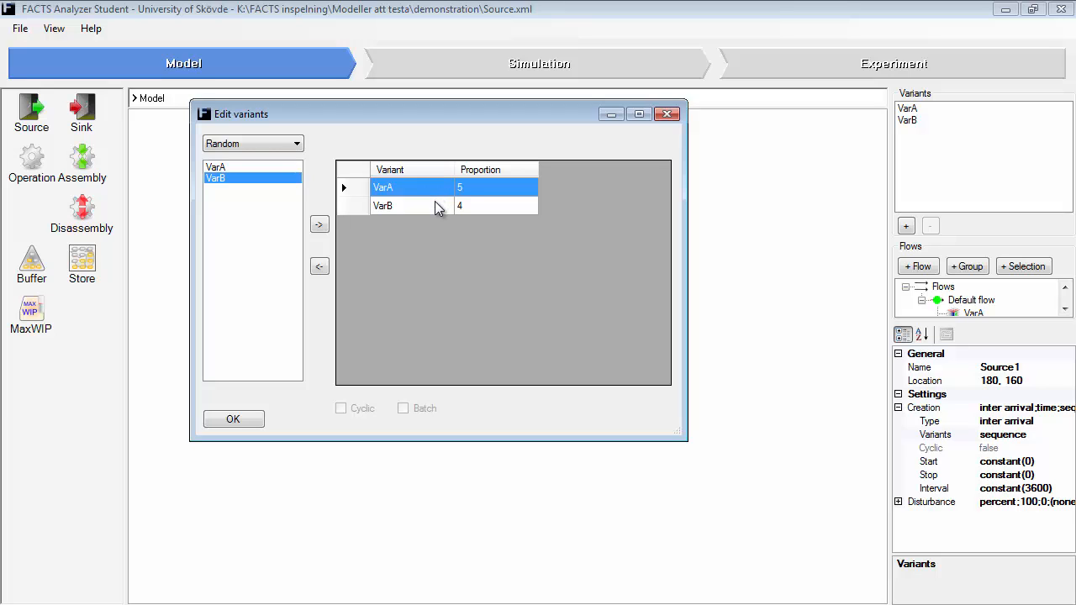
click(233, 419)
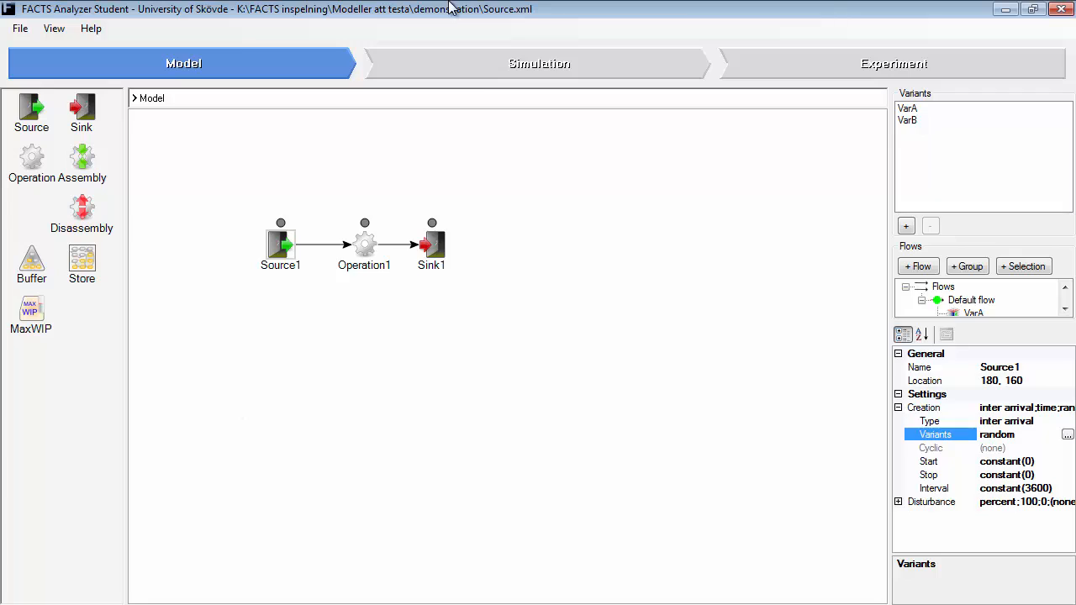
- Run the simulation with variant names shown and a slightly reduced simulation speed, and finish by stopping and resetting it
click(469, 71)
click(105, 103)
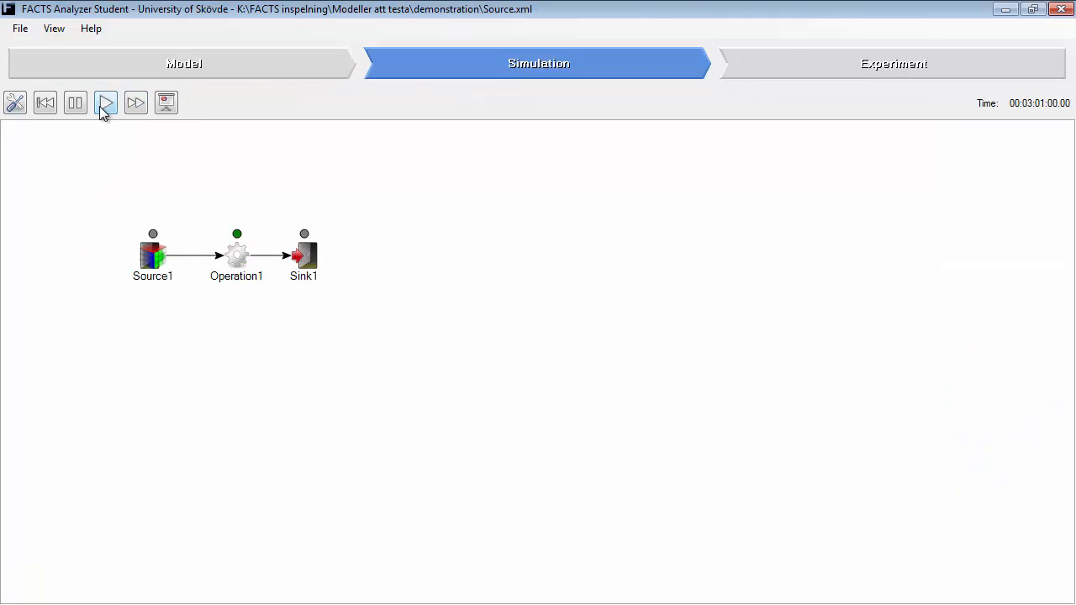
click(17, 104)
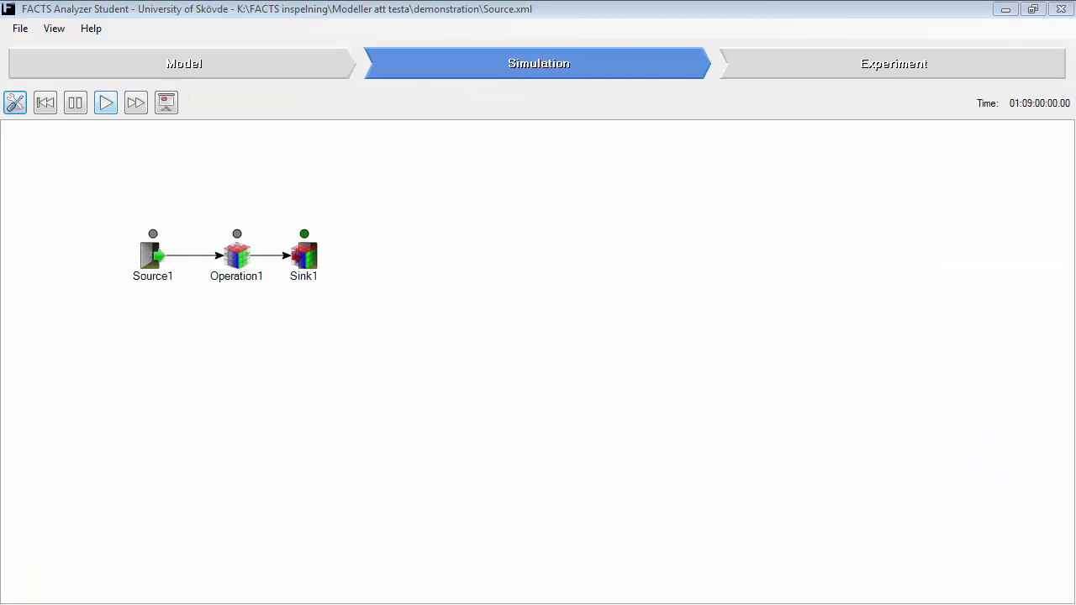
drag(790, 221, 633, 202)
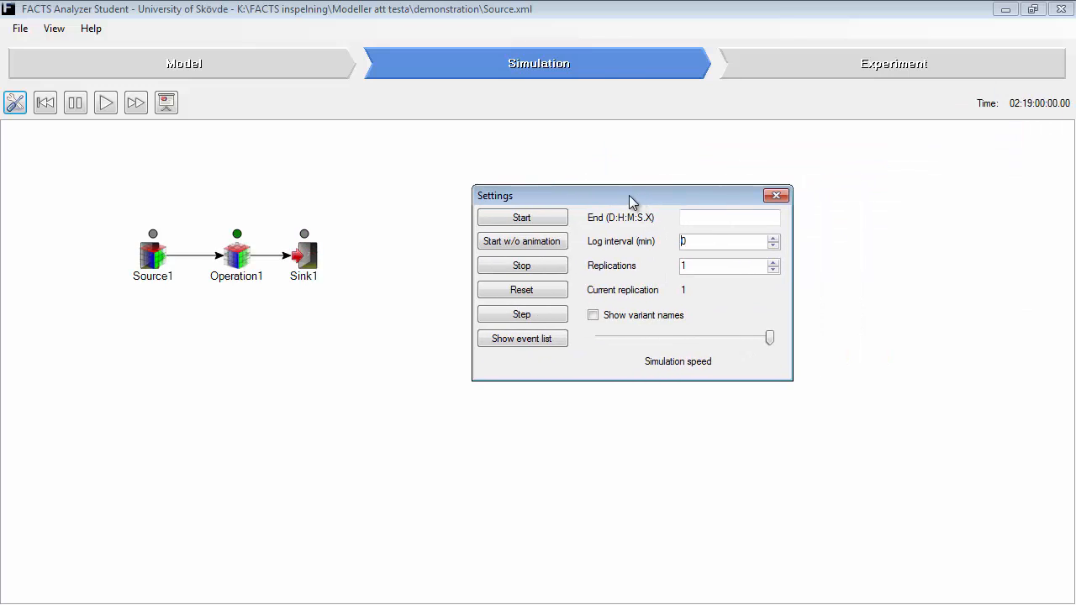
click(612, 316)
drag(771, 342, 737, 345)
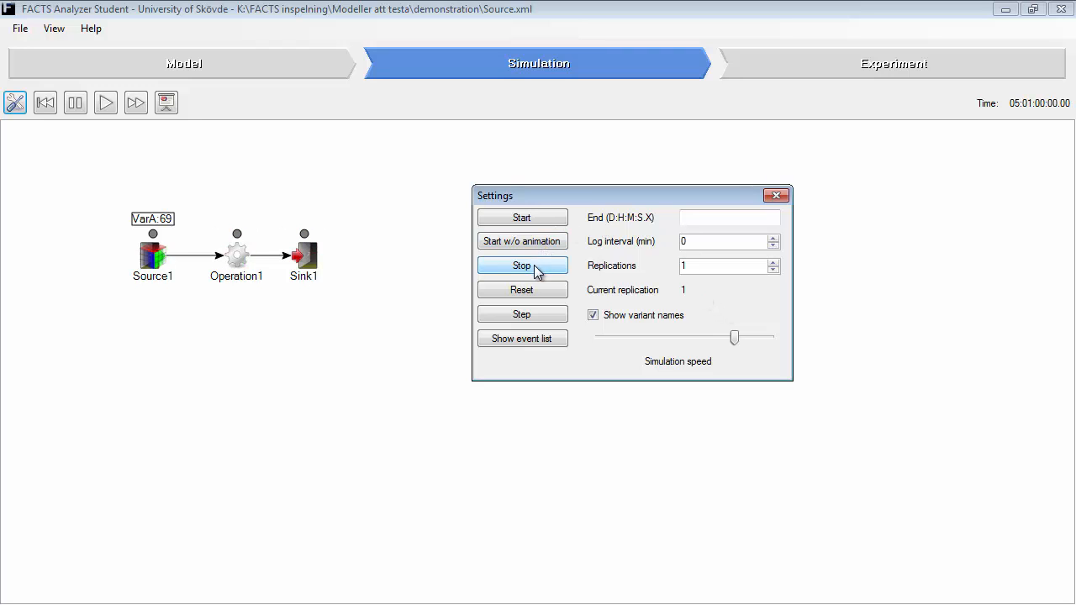
click(537, 293)
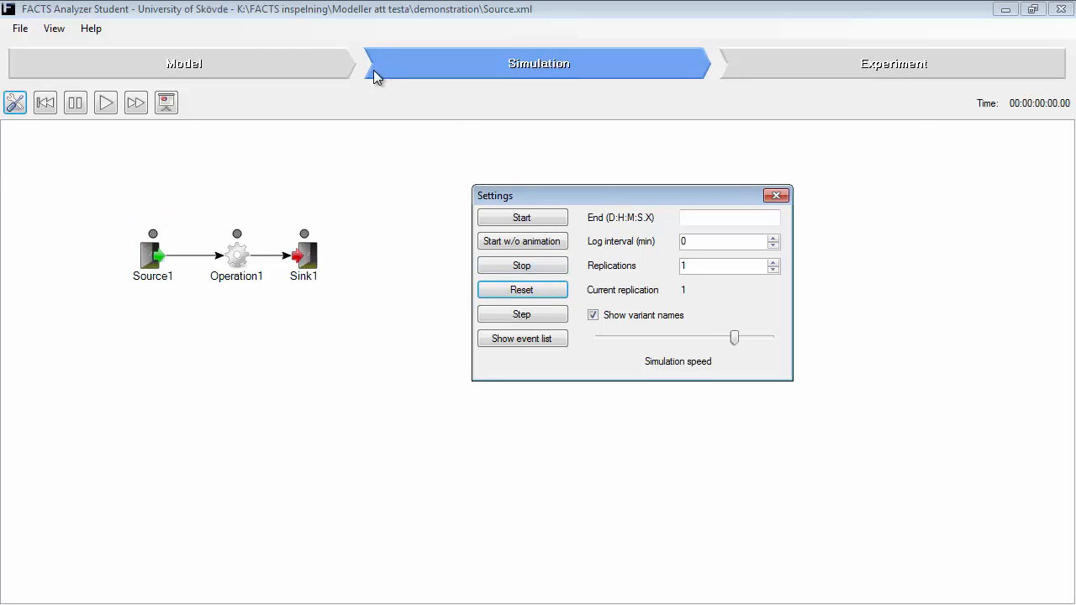